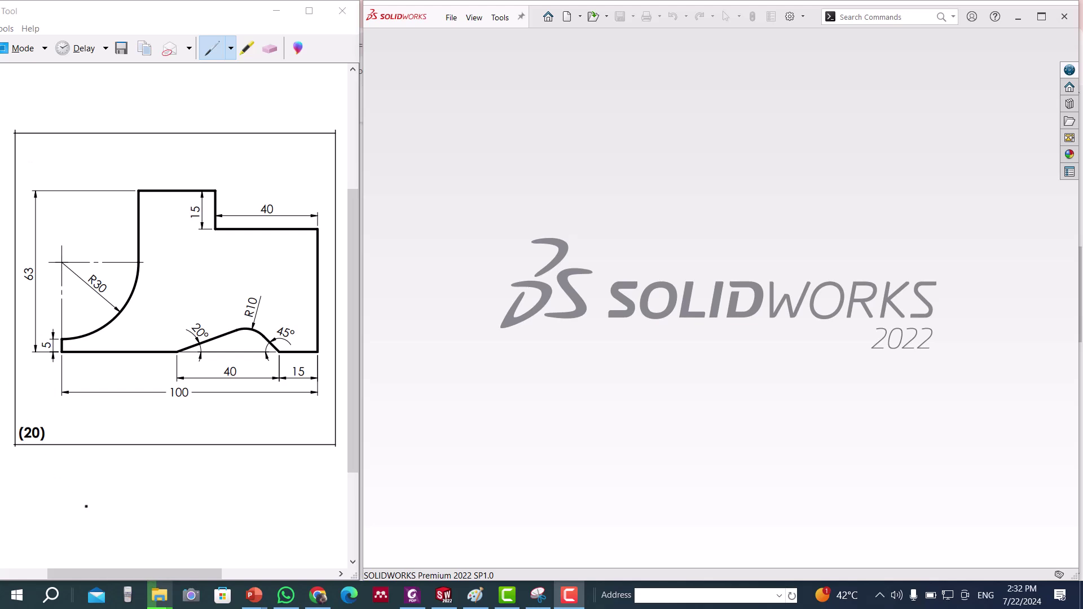
# Create a new Part document and start Sketch1 on its Front Plane.
pyautogui.click(450, 18)
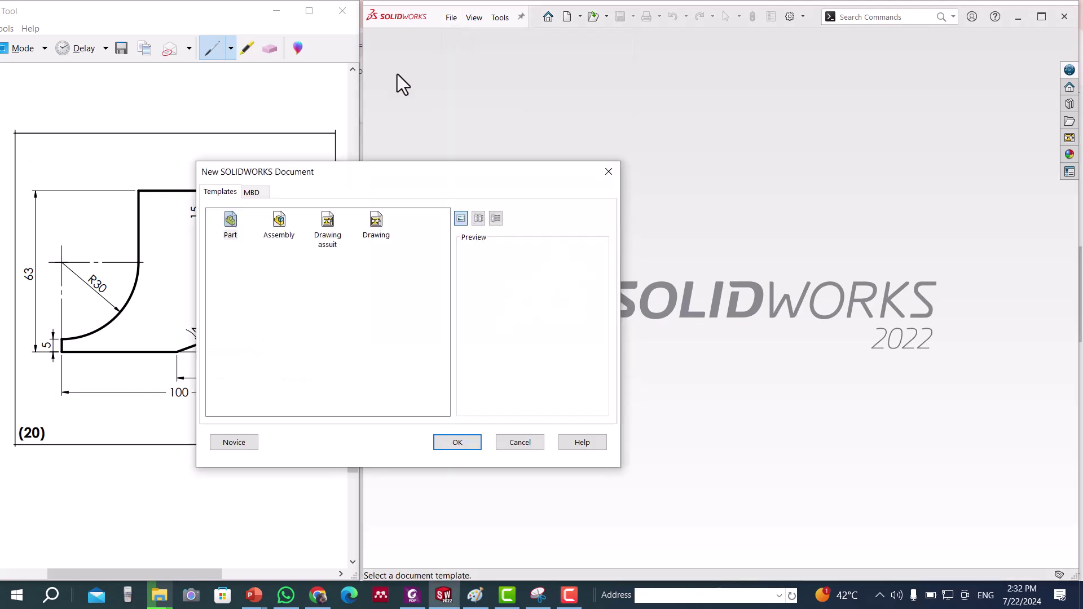
pyautogui.click(465, 443)
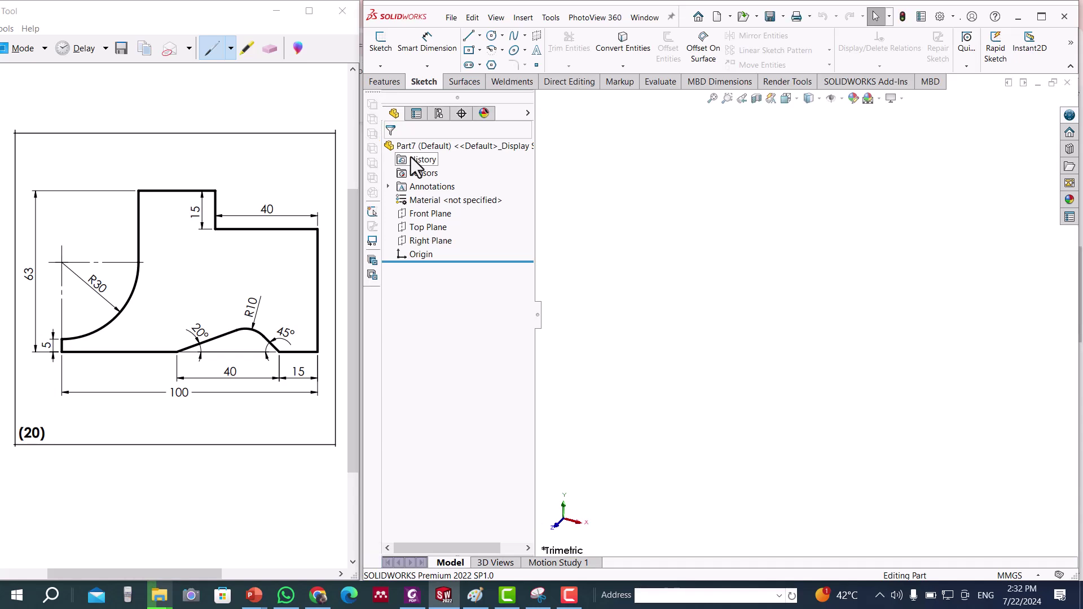
pyautogui.click(426, 218)
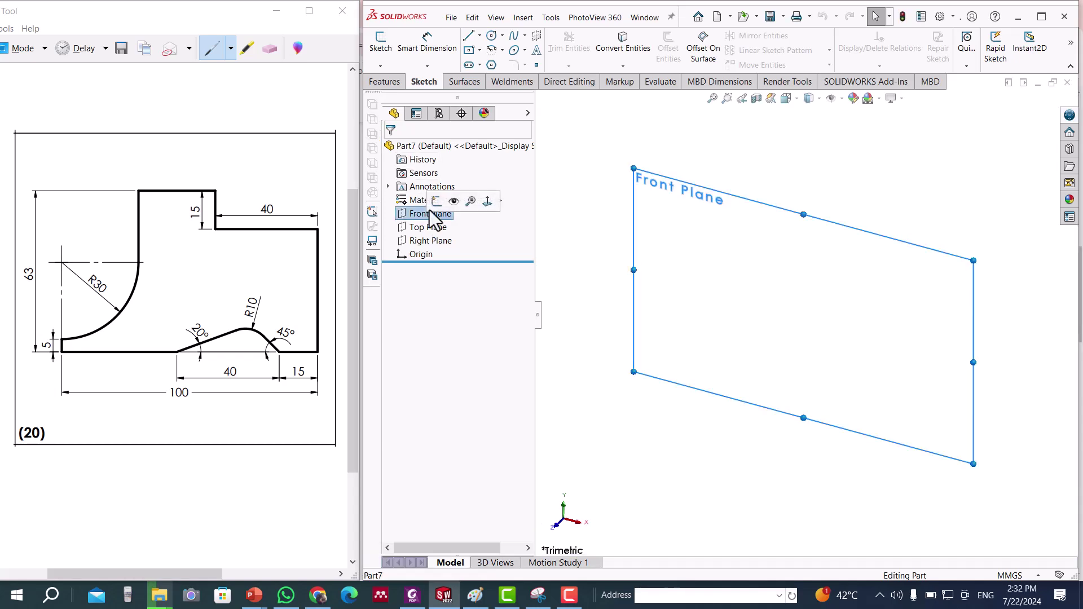
pyautogui.click(436, 202)
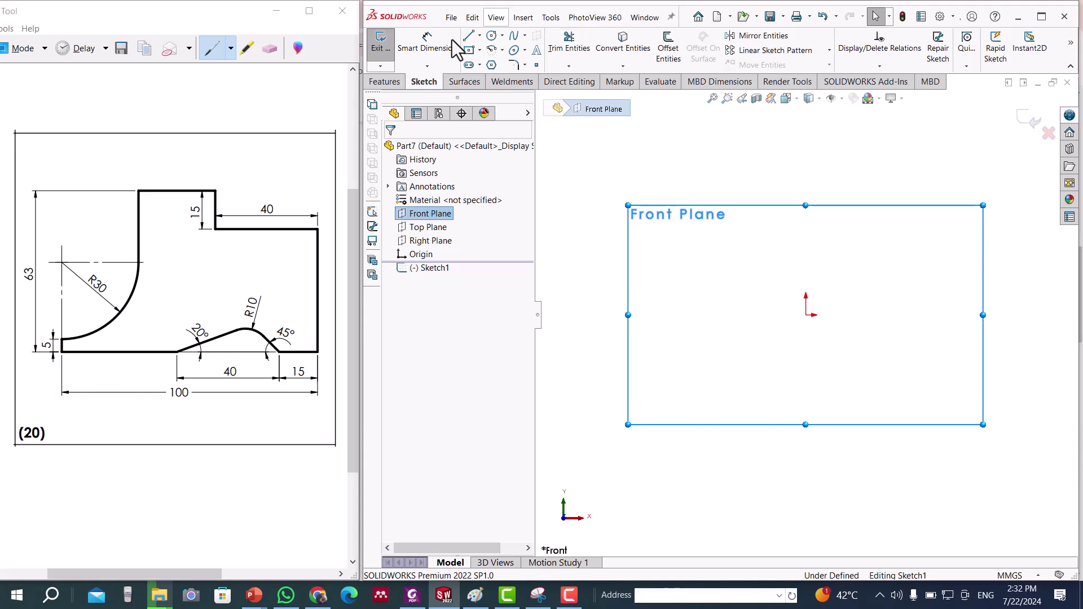
# Draw the bottom edge rightward from the origin, including a V-shaped notch.
pyautogui.press('l')
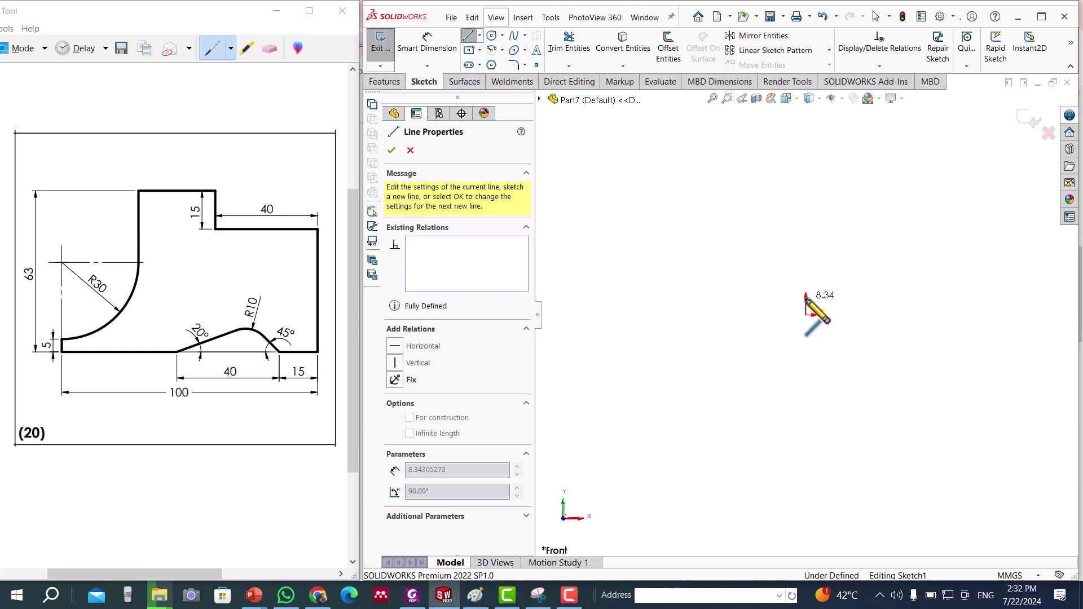
pyautogui.press('Escape')
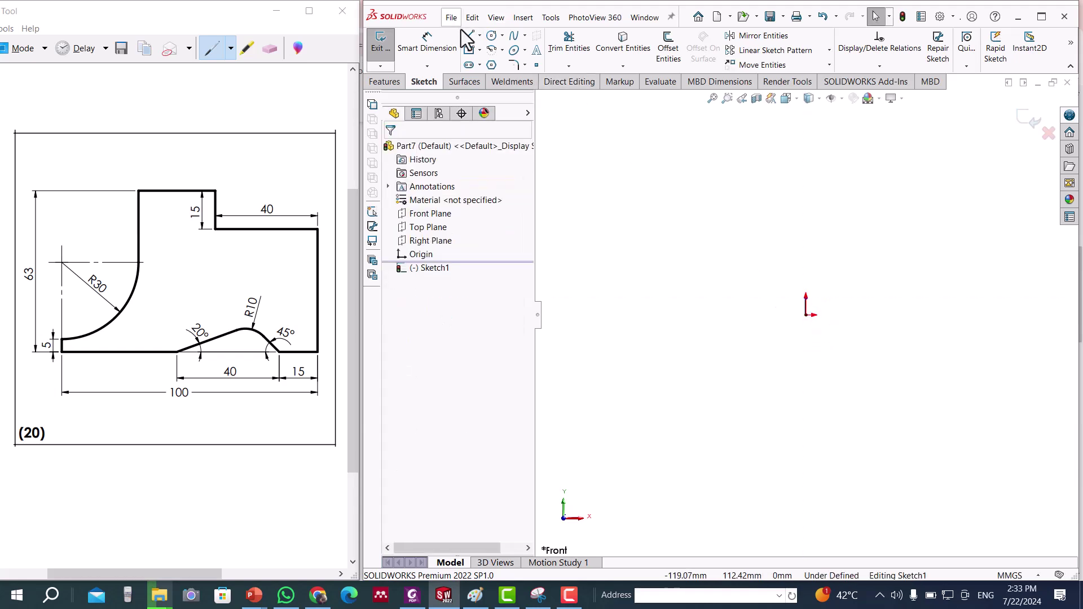
pyautogui.click(469, 35)
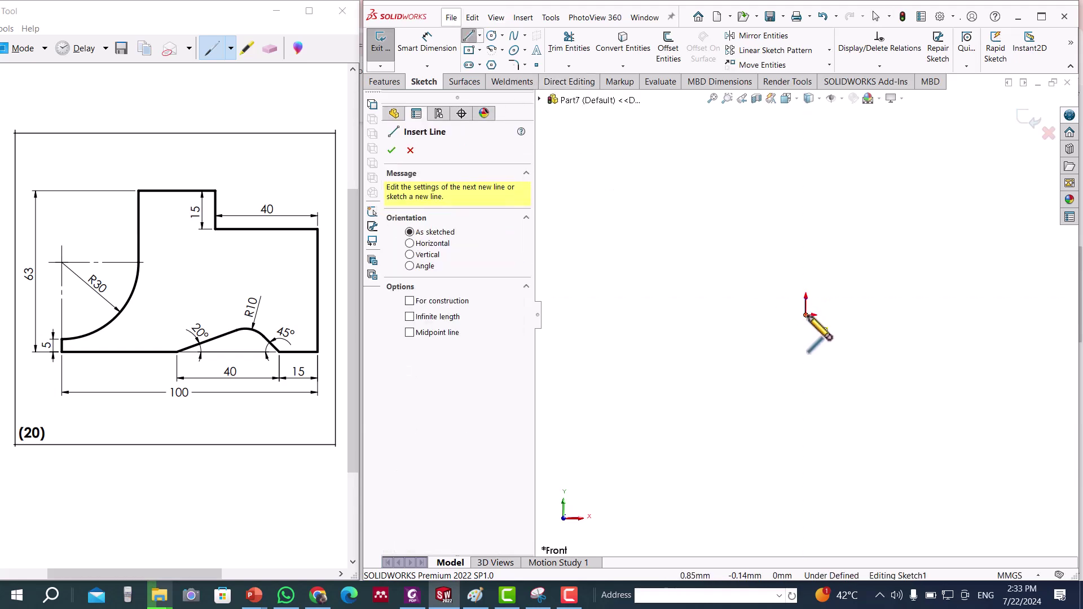
pyautogui.moveTo(806, 314); pyautogui.dragTo(928, 315)
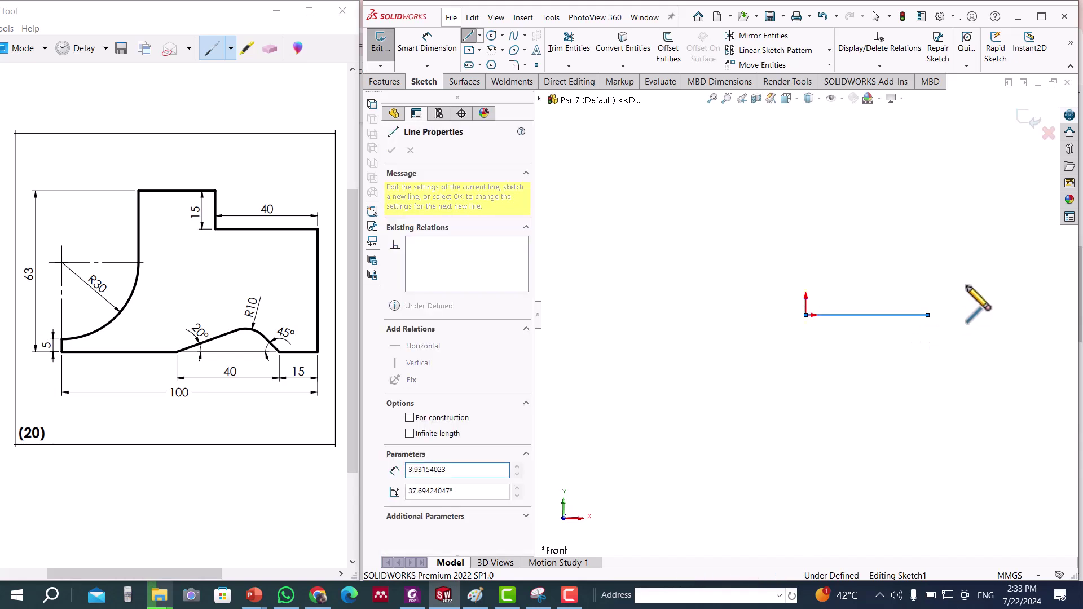
pyautogui.click(990, 267)
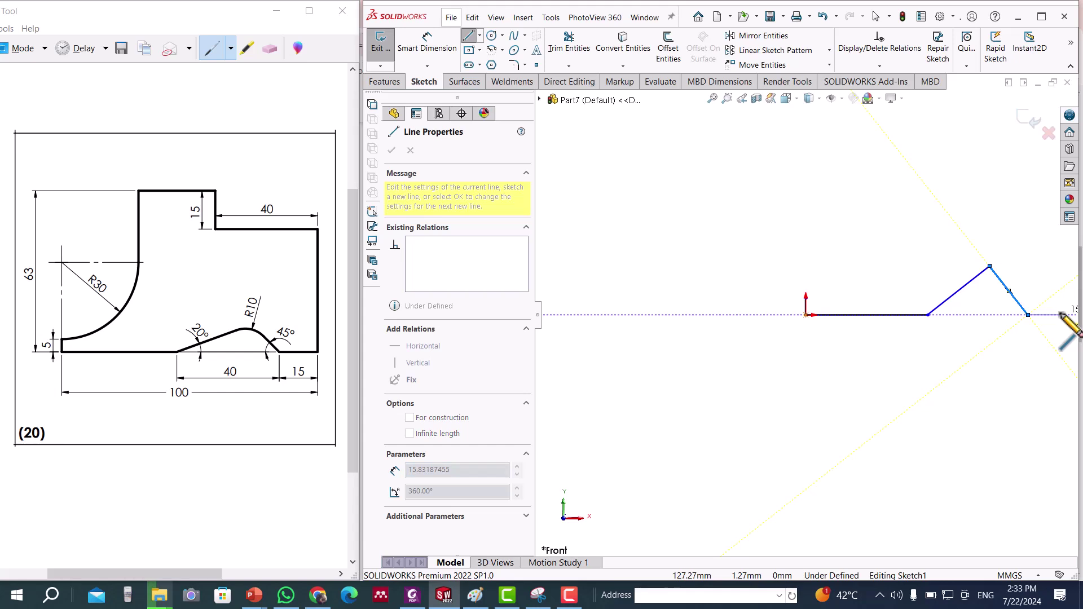
pyautogui.scroll(3, 923, 315)
pyautogui.scroll(-3, 954, 305)
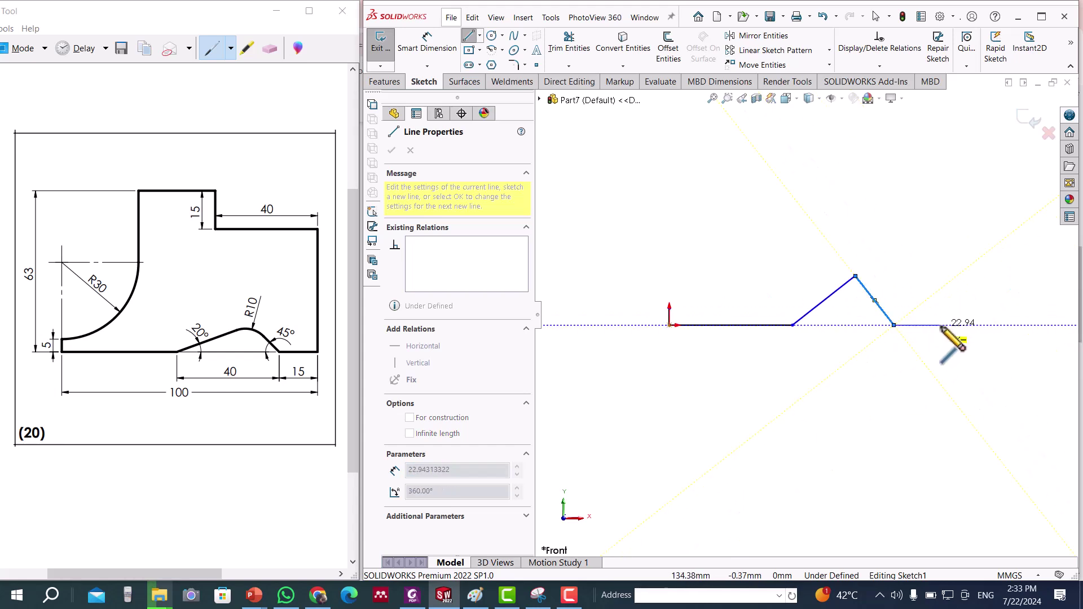
pyautogui.click(941, 325)
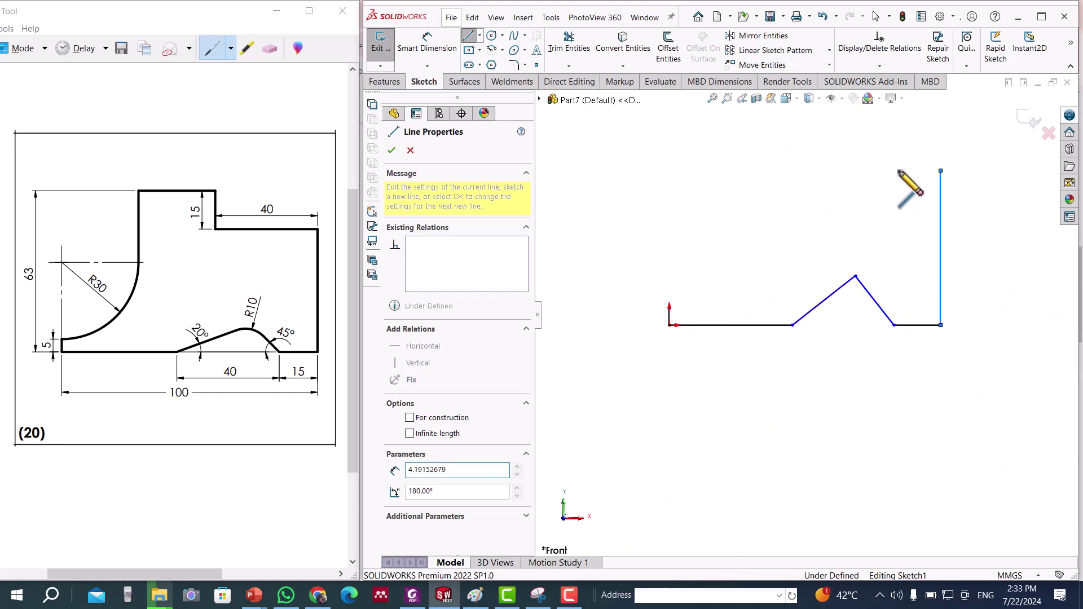
# Chain the right side, step, top and left edges, closing with a tangent arc to the origin.
pyautogui.click(941, 170)
pyautogui.click(850, 171)
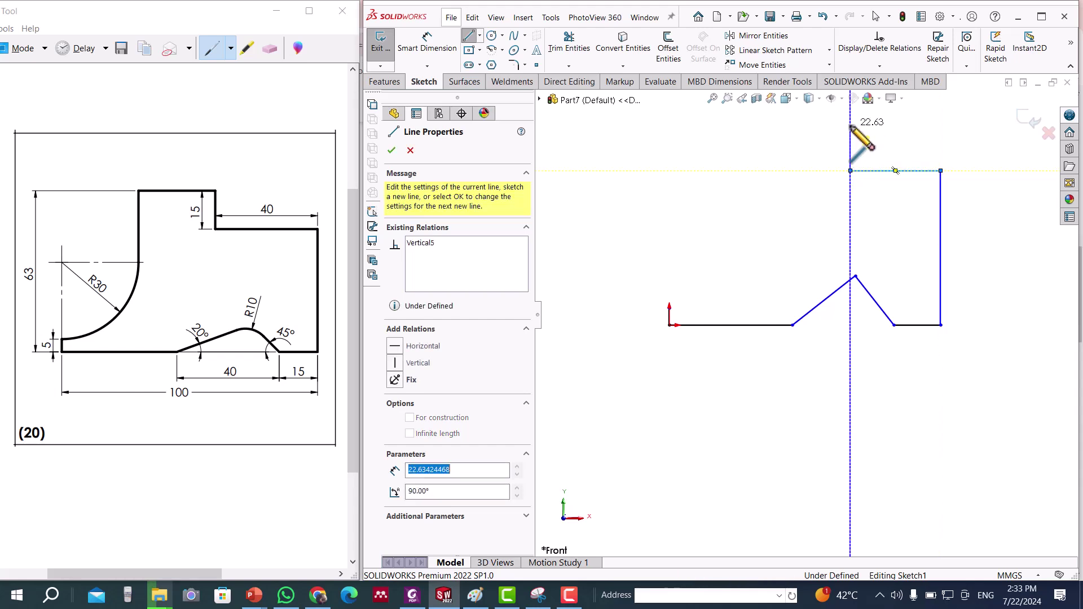
pyautogui.click(851, 124)
pyautogui.click(720, 125)
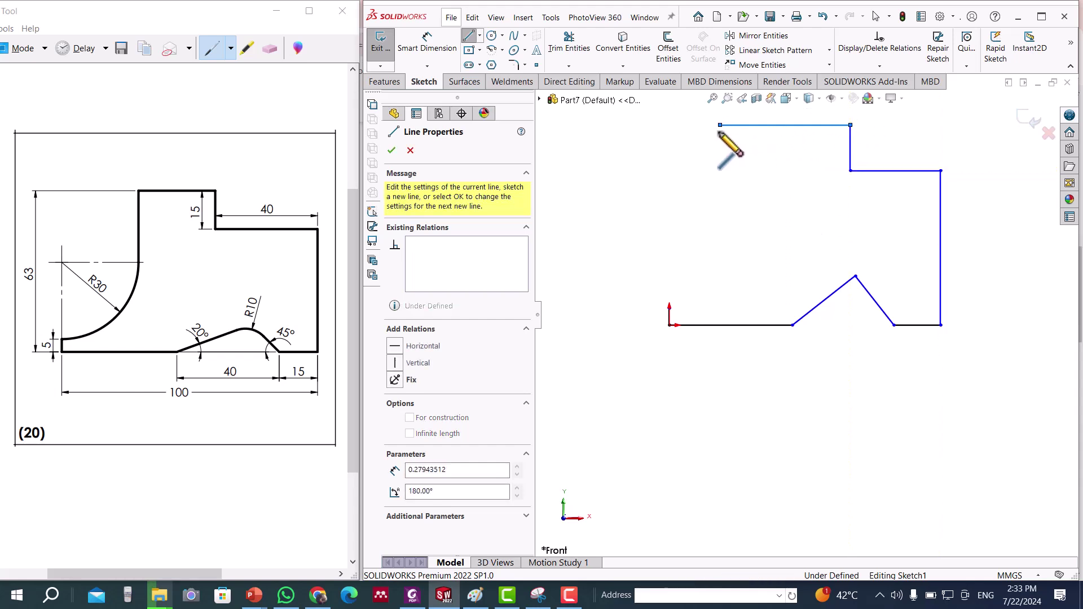
pyautogui.click(720, 215)
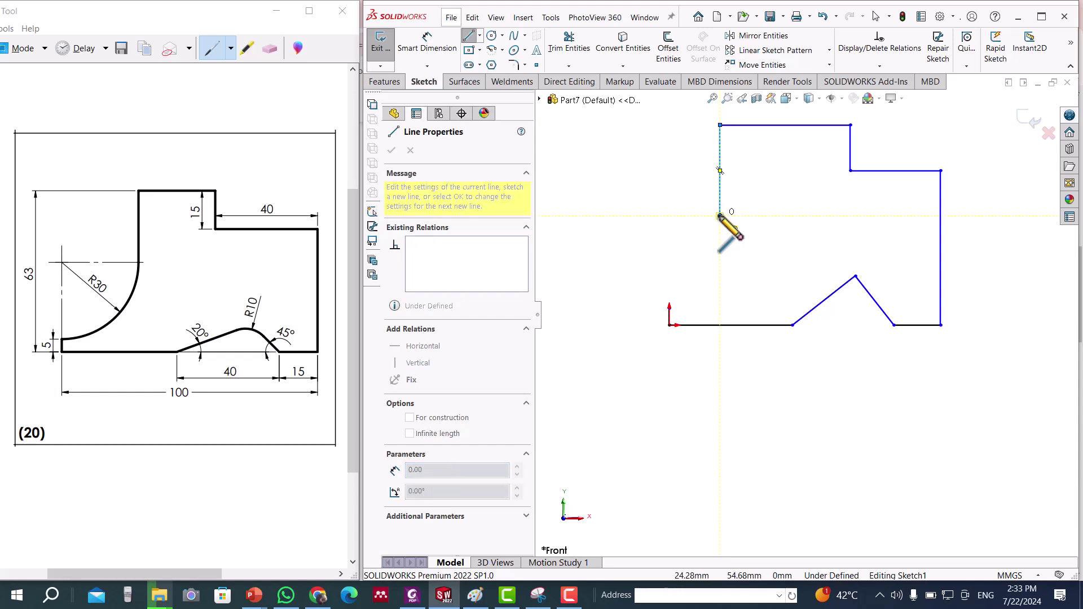
pyautogui.press('Escape')
pyautogui.press('a')
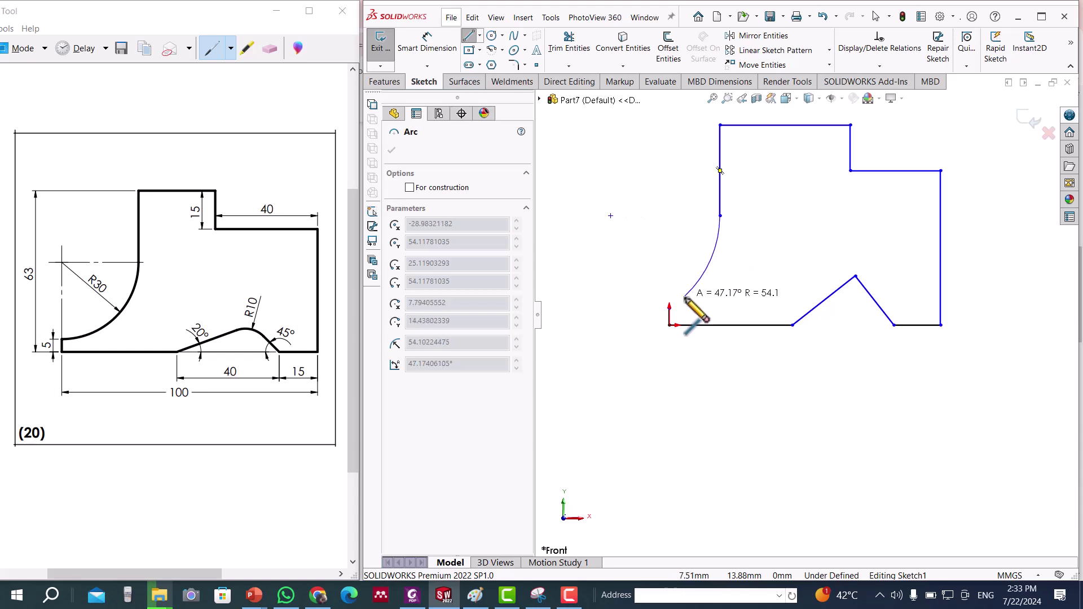
pyautogui.click(670, 308)
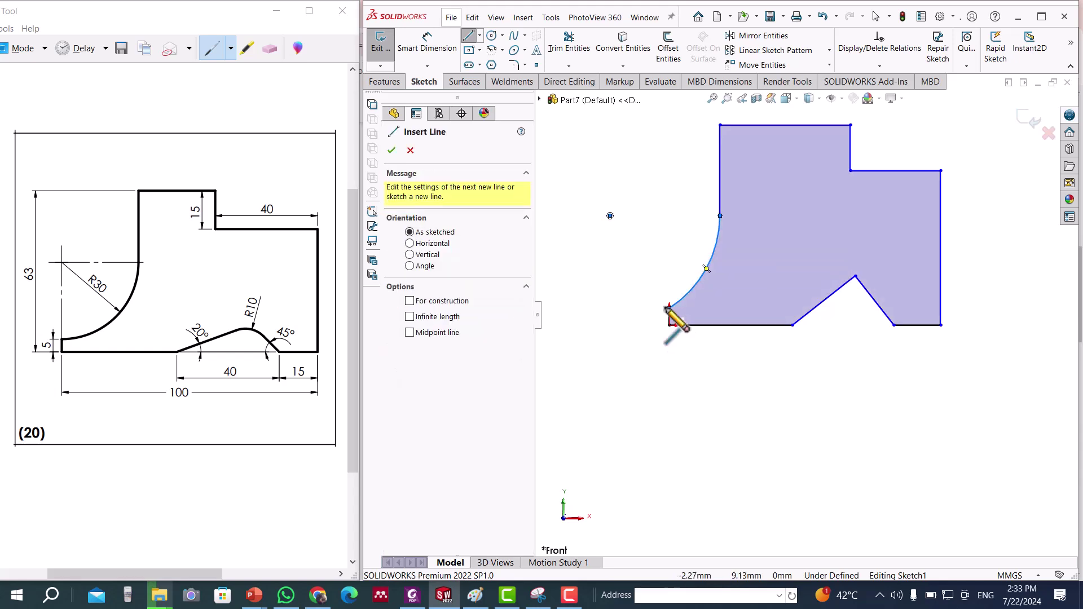
# Dimension the short left edge to 5 mm and the overall width to 100 mm.
pyautogui.click(427, 48)
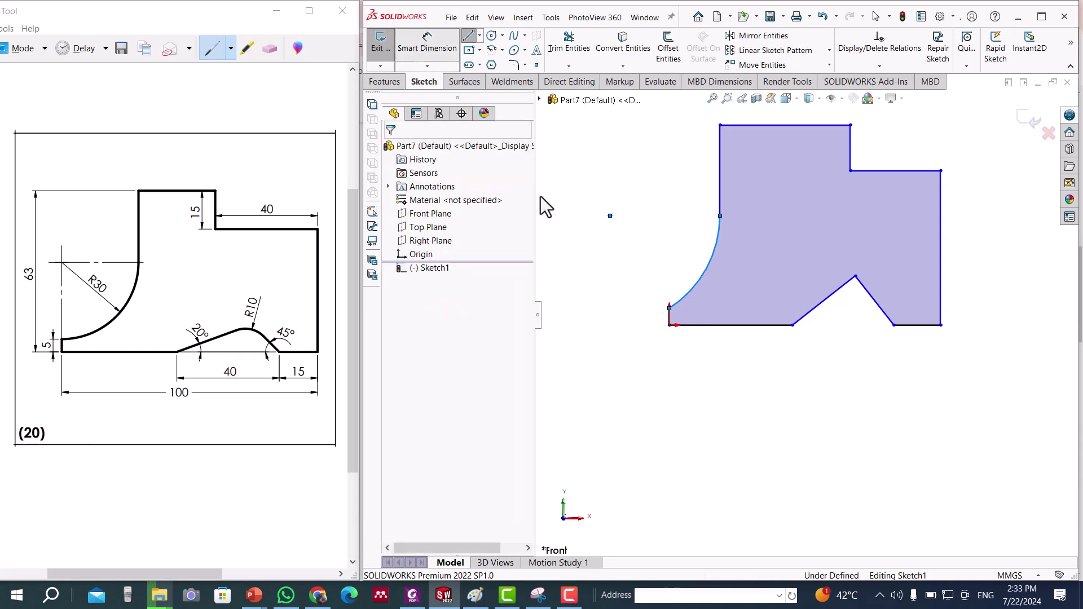
pyautogui.click(664, 319)
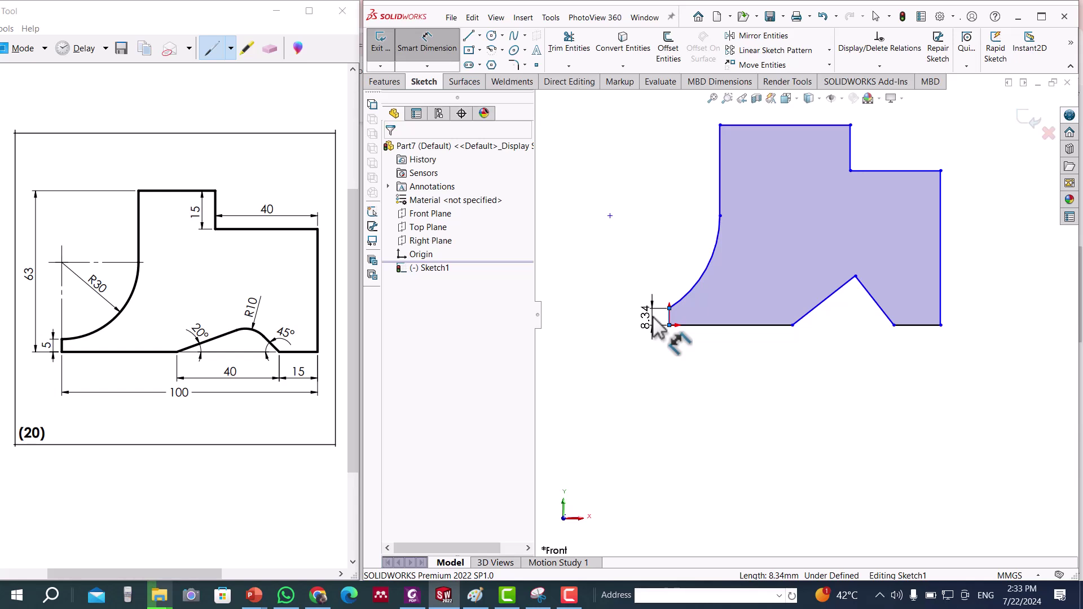
pyautogui.click(653, 316)
pyautogui.write('5')
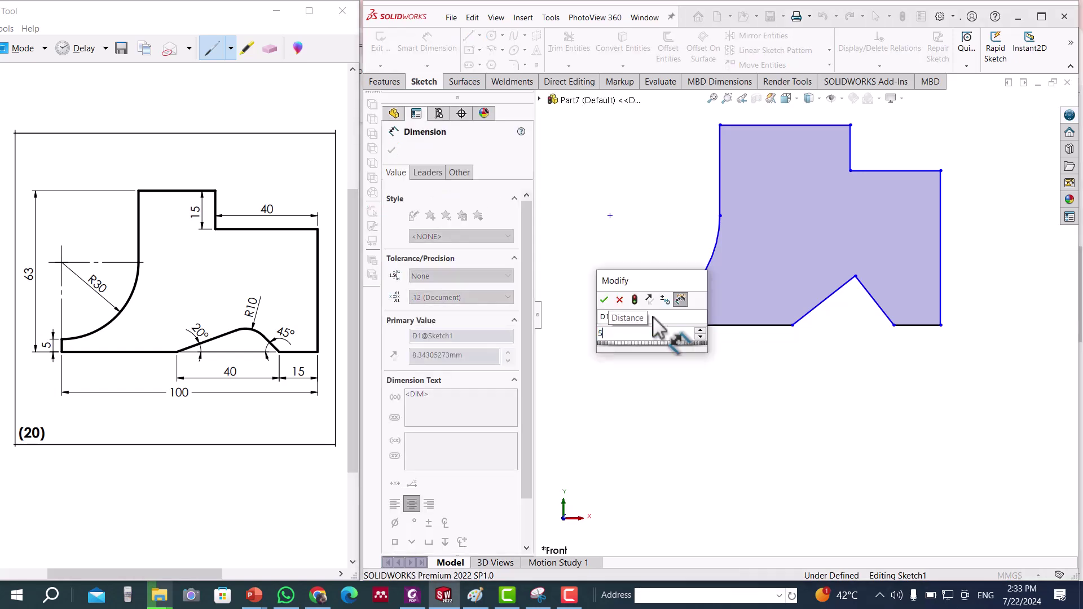
pyautogui.press('Return')
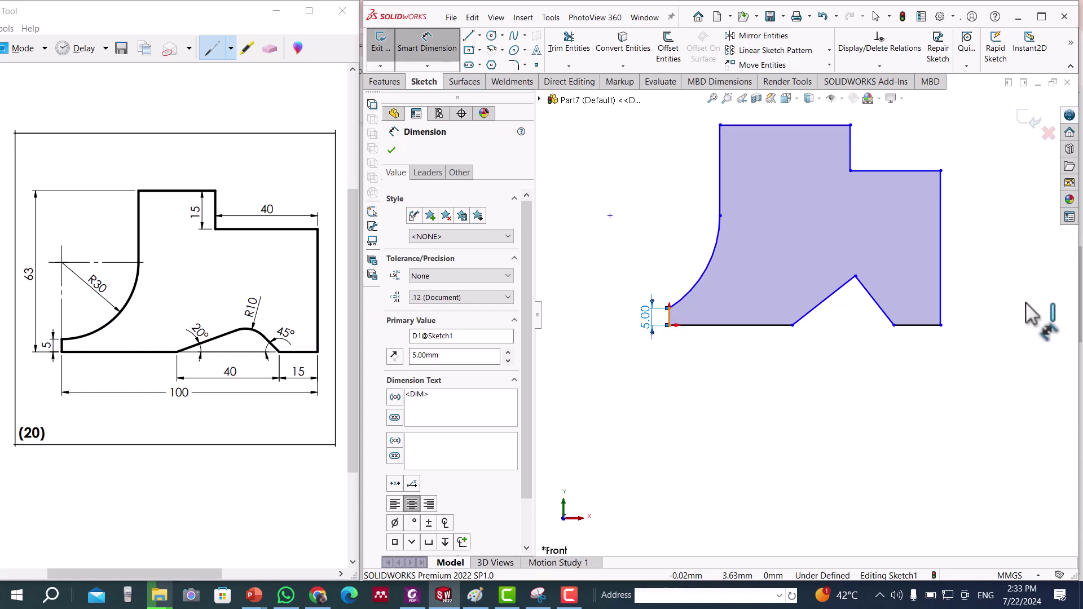
pyautogui.click(941, 289)
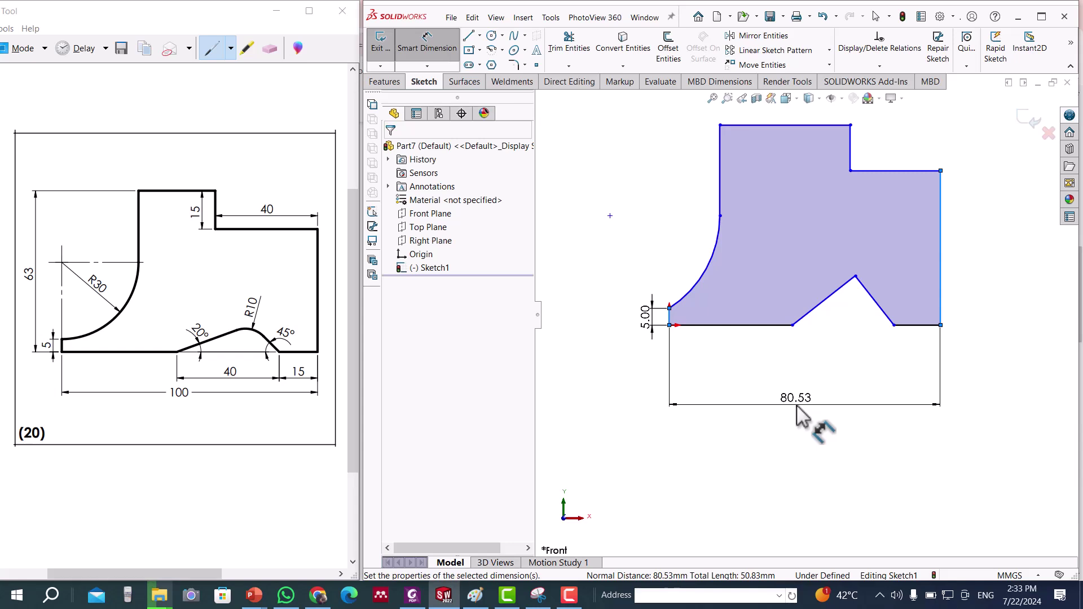
pyautogui.click(797, 416)
pyautogui.write('100')
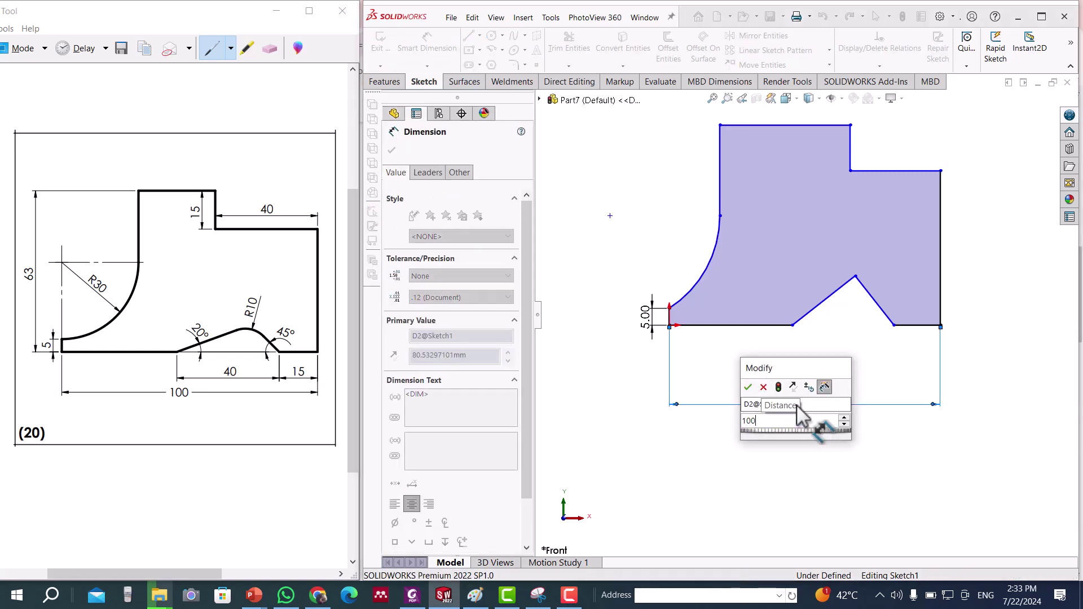
pyautogui.press('Return')
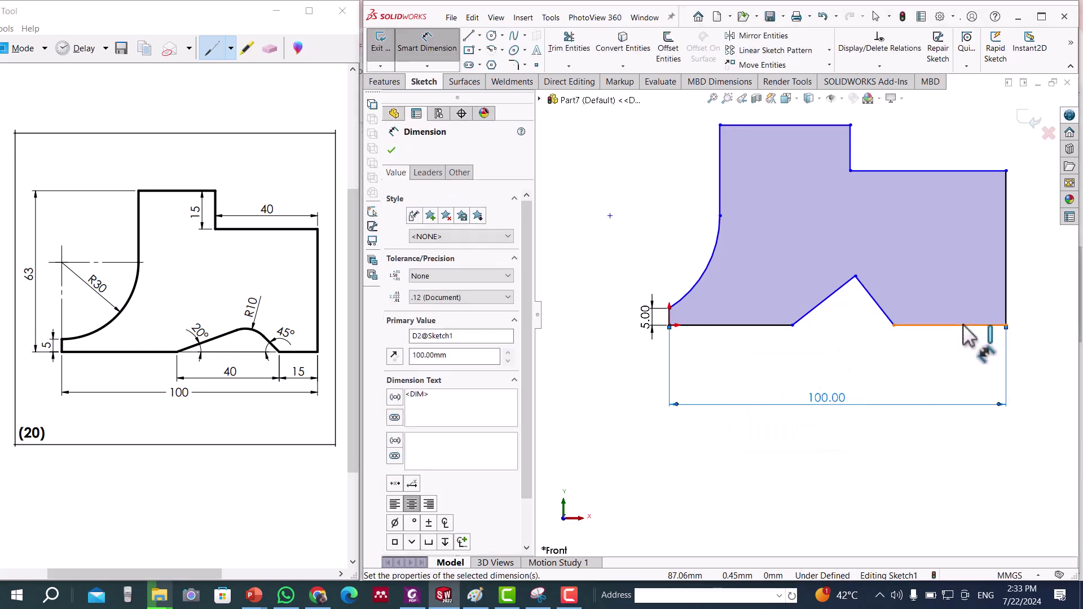
# Set the bottom-right segment to 15 mm and the notch base width to 40 mm.
pyautogui.click(959, 326)
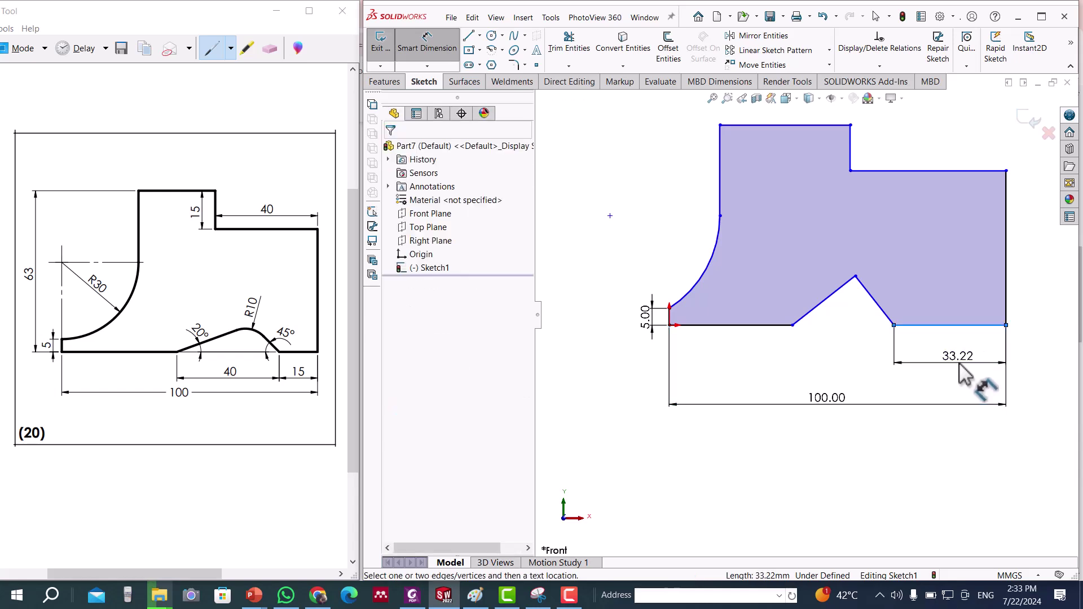
pyautogui.click(959, 363)
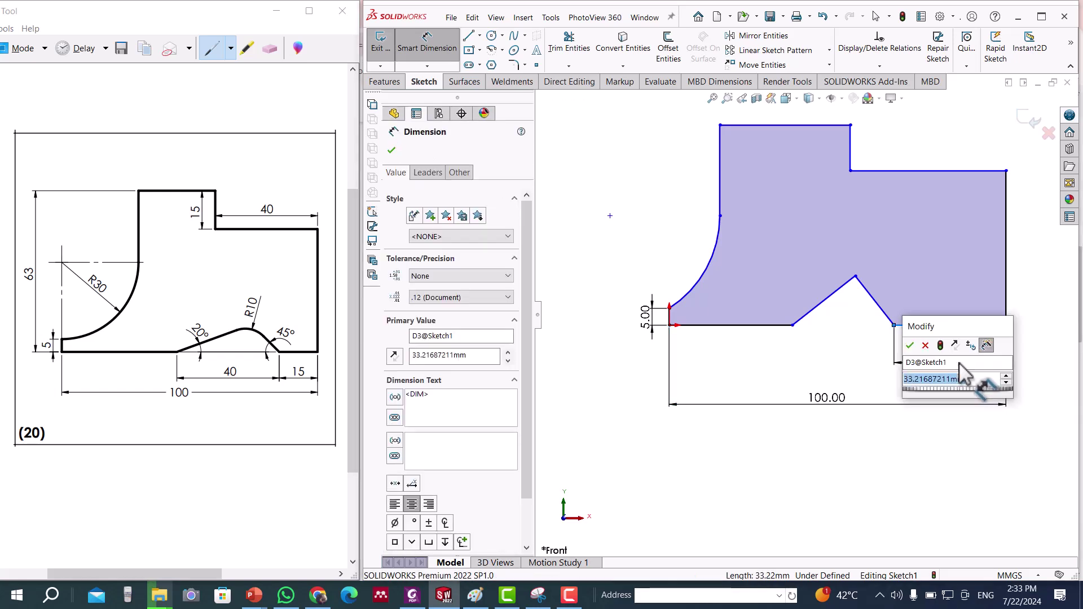
pyautogui.write('15')
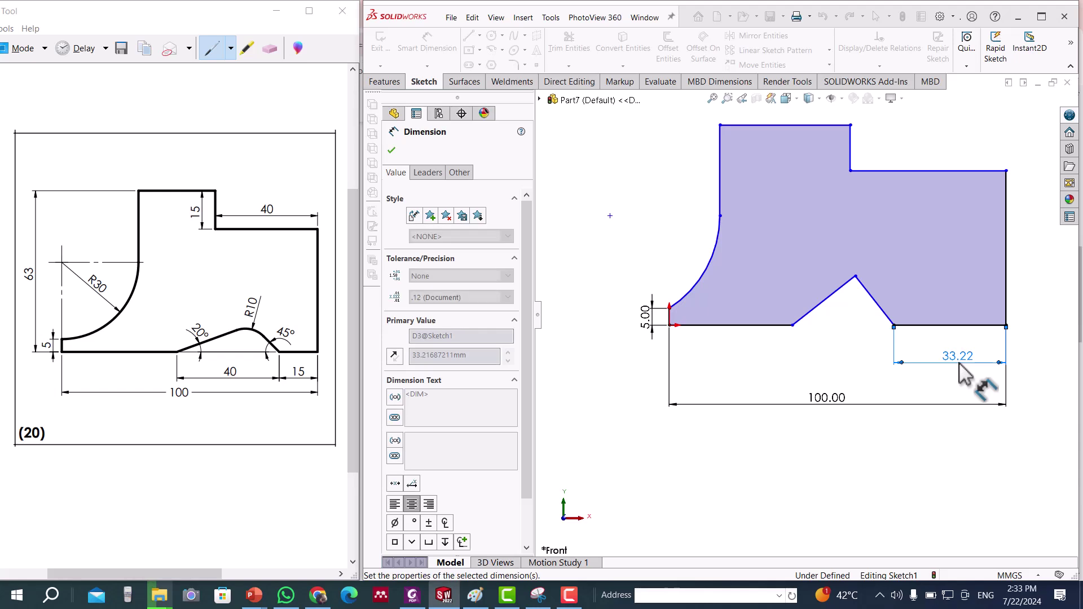
pyautogui.press('Return')
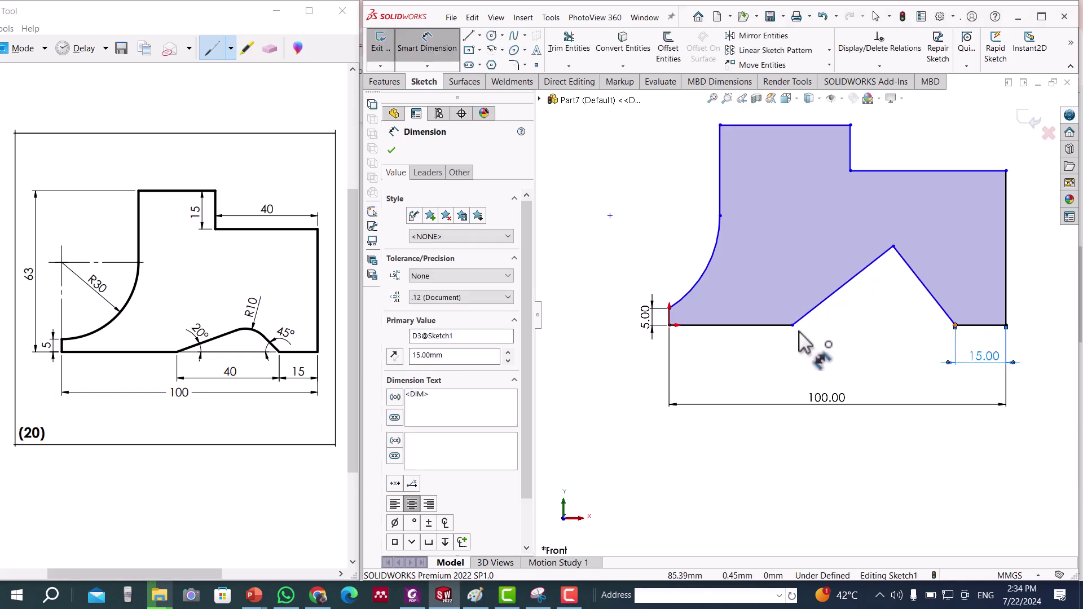
pyautogui.click(792, 325)
pyautogui.click(855, 369)
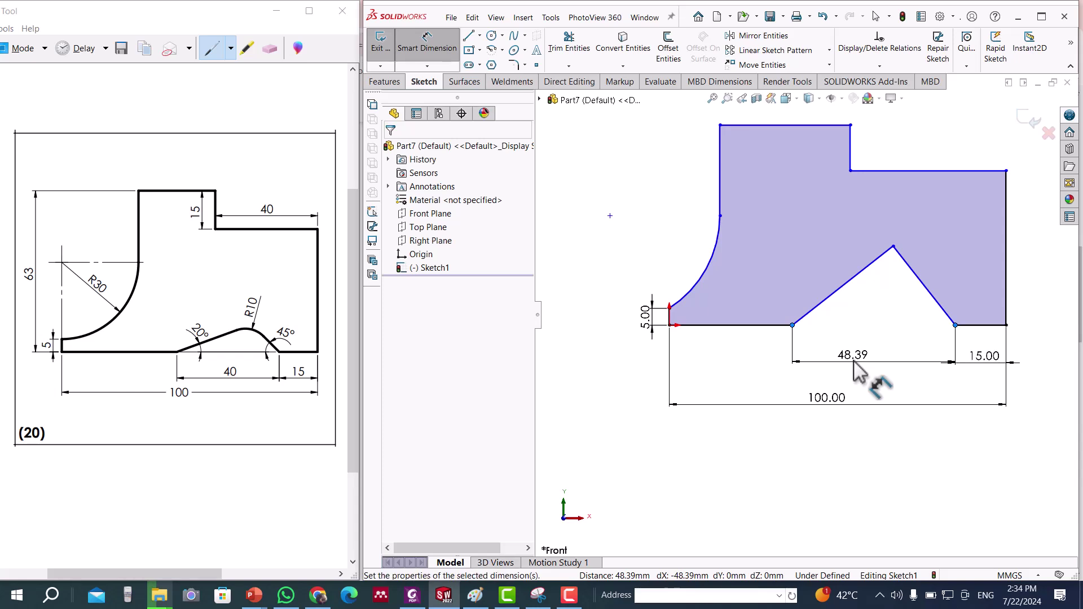
pyautogui.write('40')
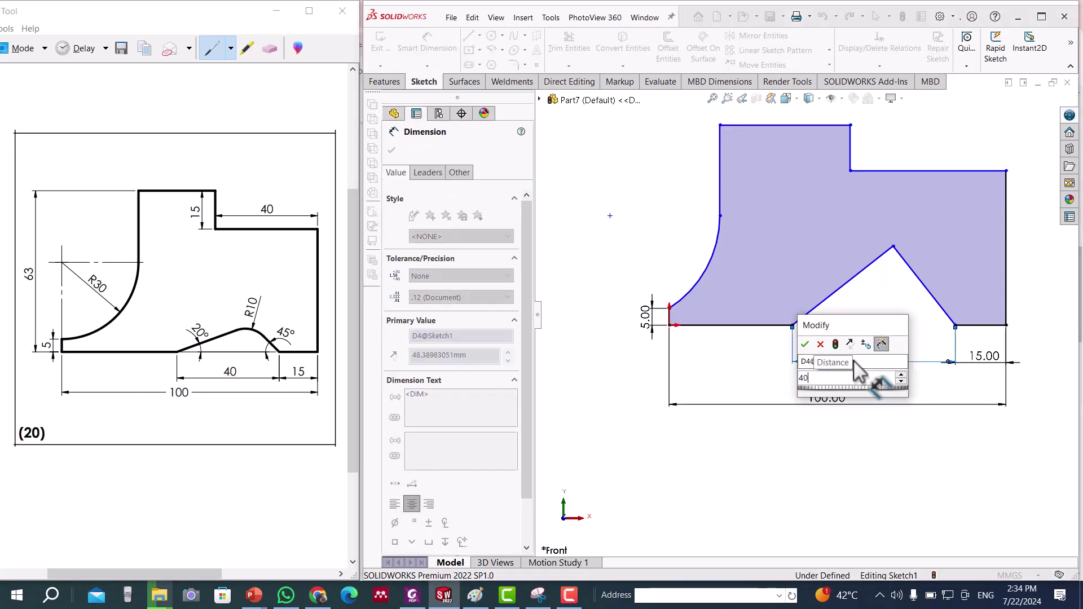
pyautogui.press('Return')
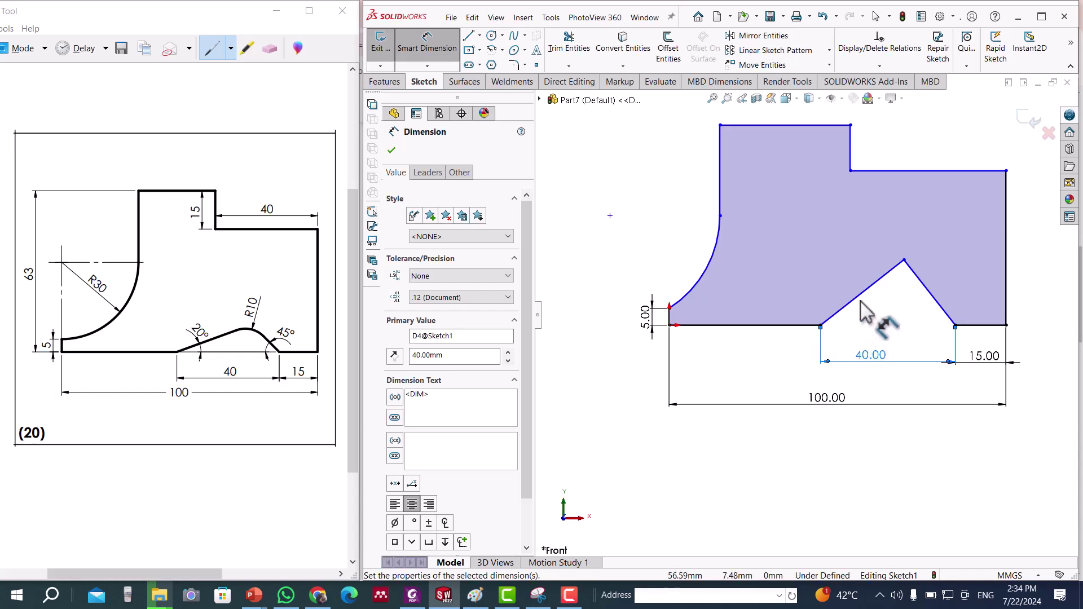
pyautogui.click(857, 299)
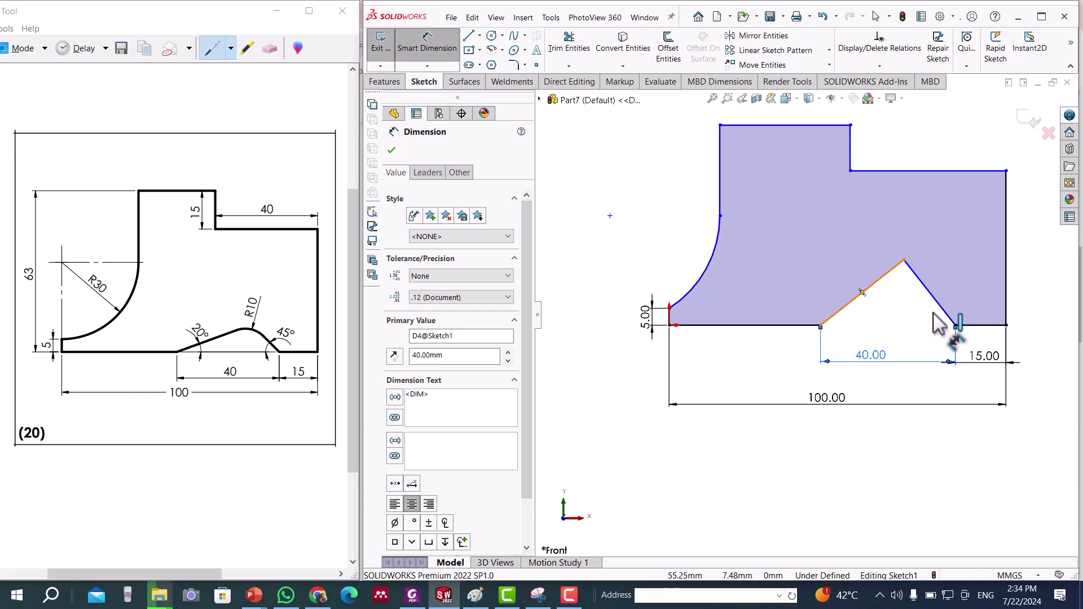
# Angle the notch's left slope 20° to the bottom line and discard the over-defining 70° angle.
pyautogui.click(980, 326)
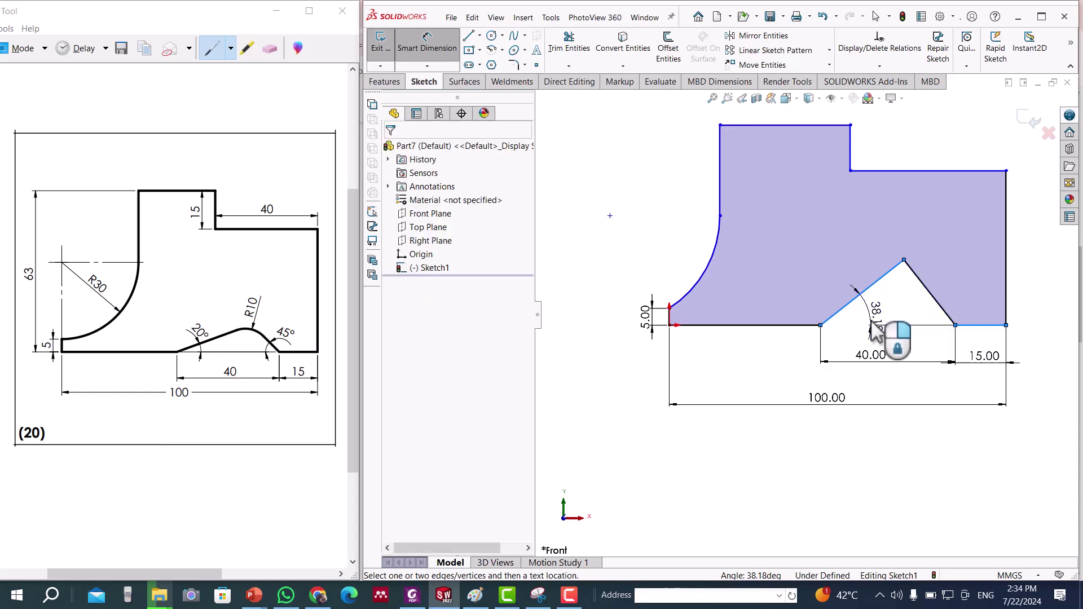
pyautogui.click(872, 326)
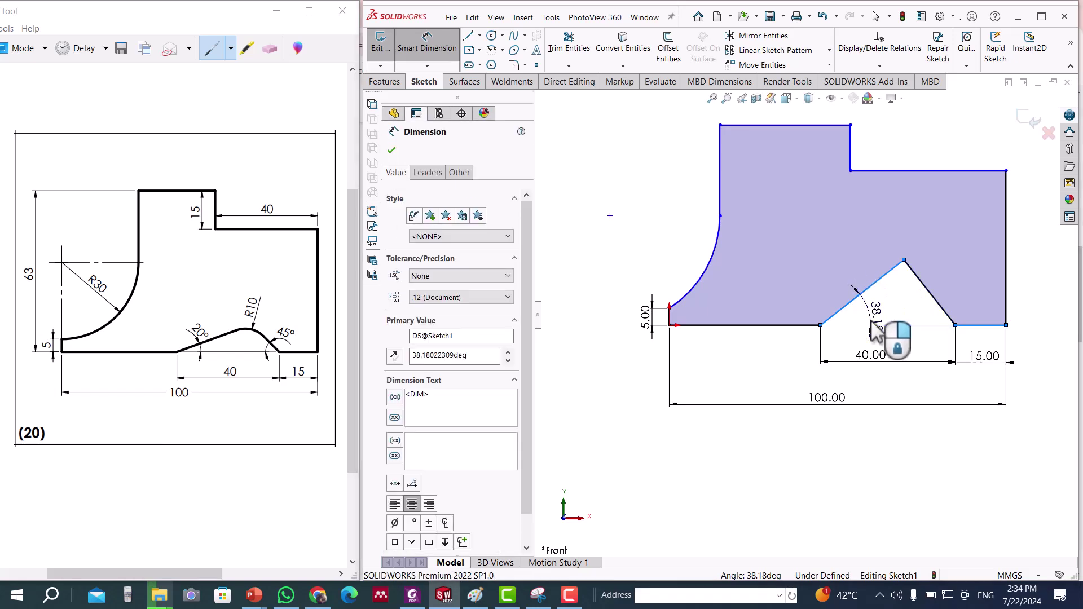
pyautogui.write('20')
pyautogui.press('Return')
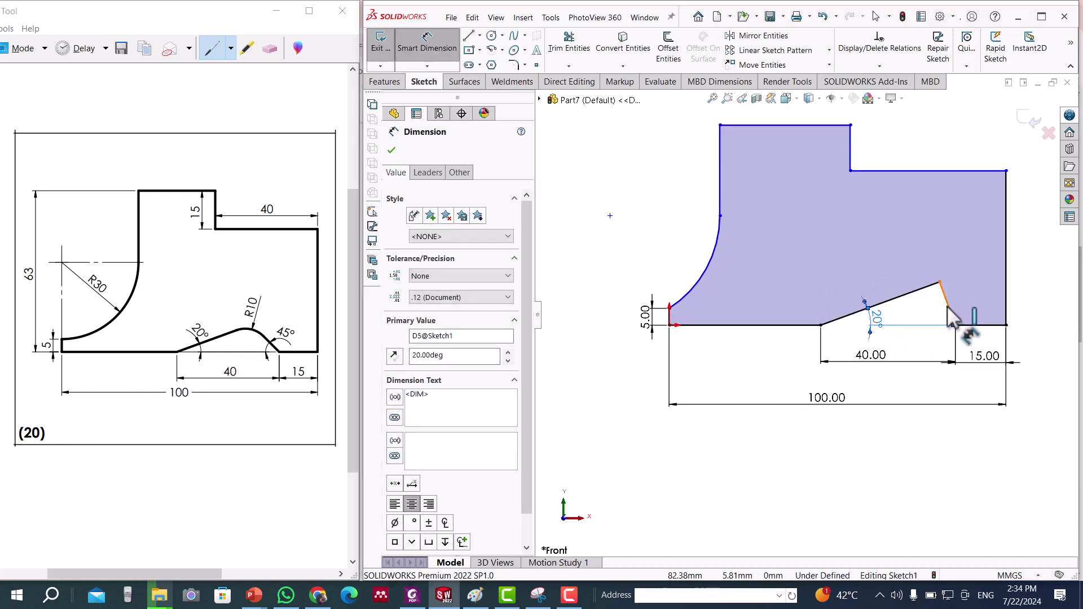
pyautogui.click(954, 316)
pyautogui.click(974, 326)
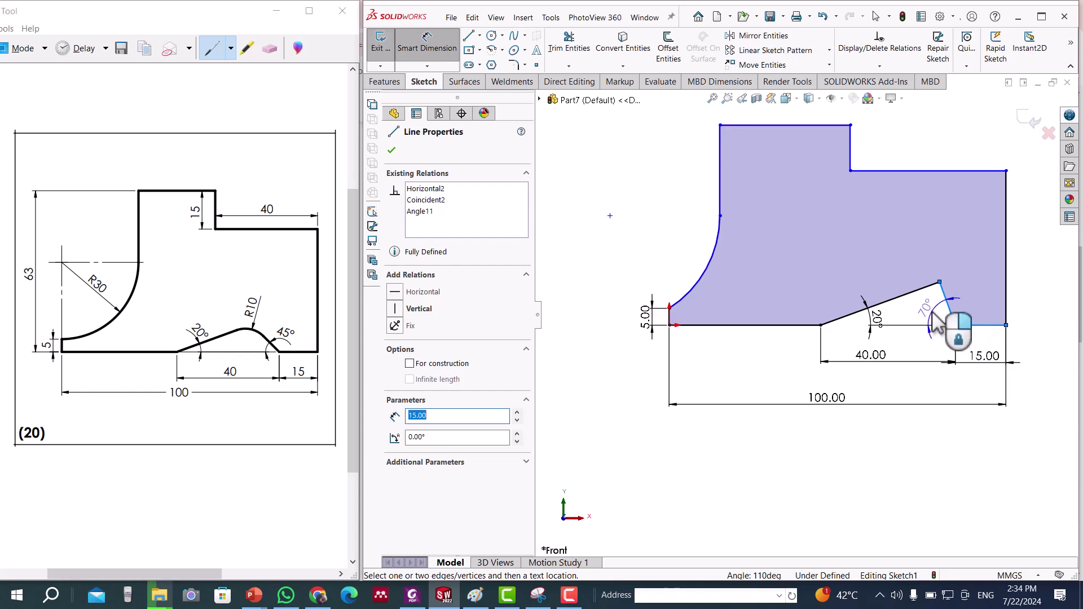
pyautogui.click(933, 313)
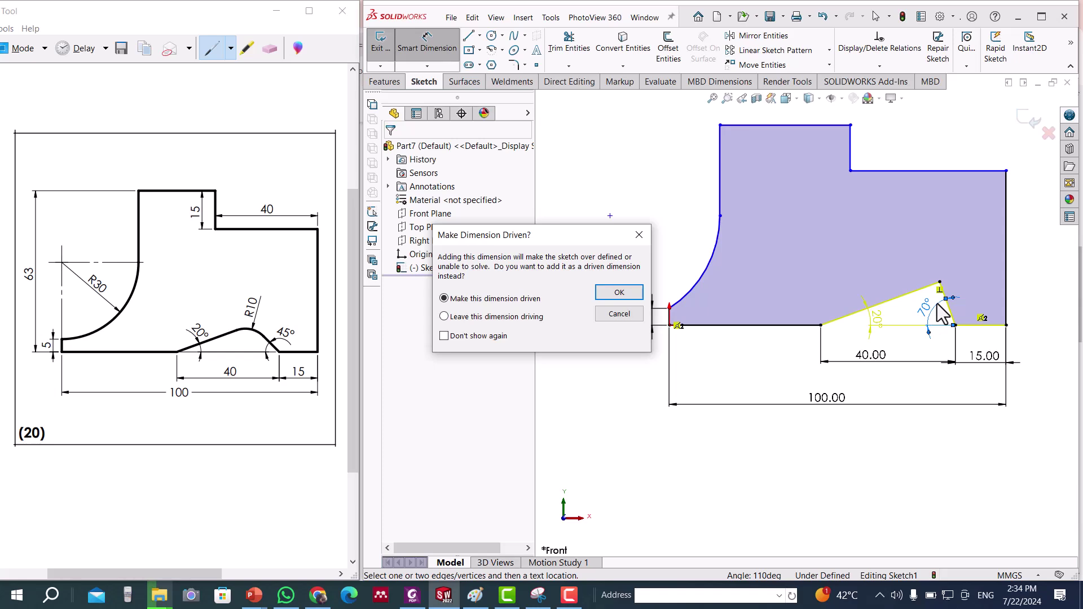
pyautogui.click(638, 235)
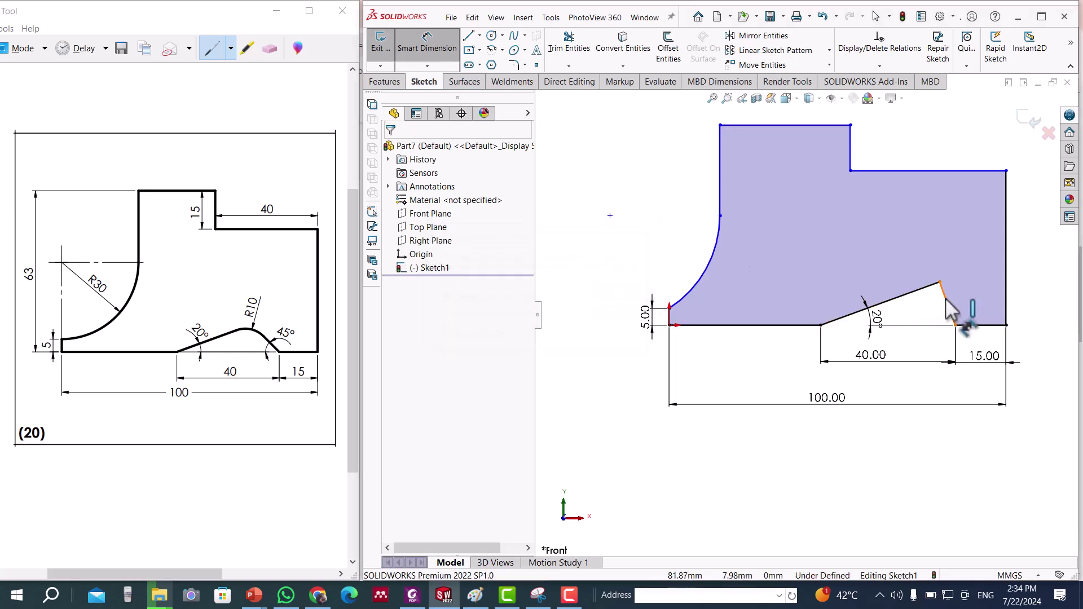
# Turn on View Sketch Relations to display the profile's relations.
pyautogui.press('Escape')
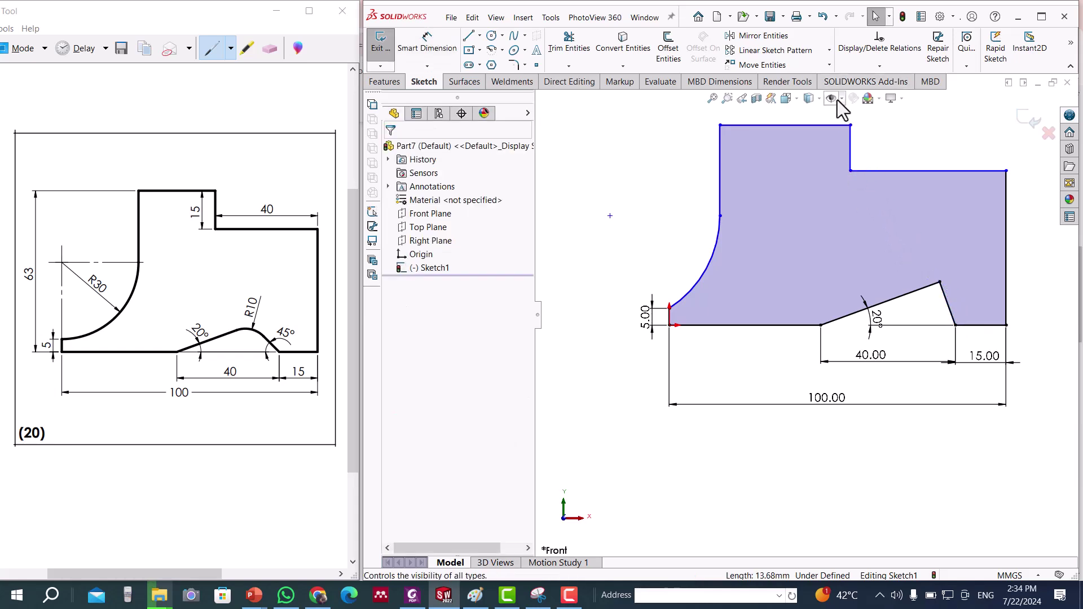
pyautogui.click(840, 98)
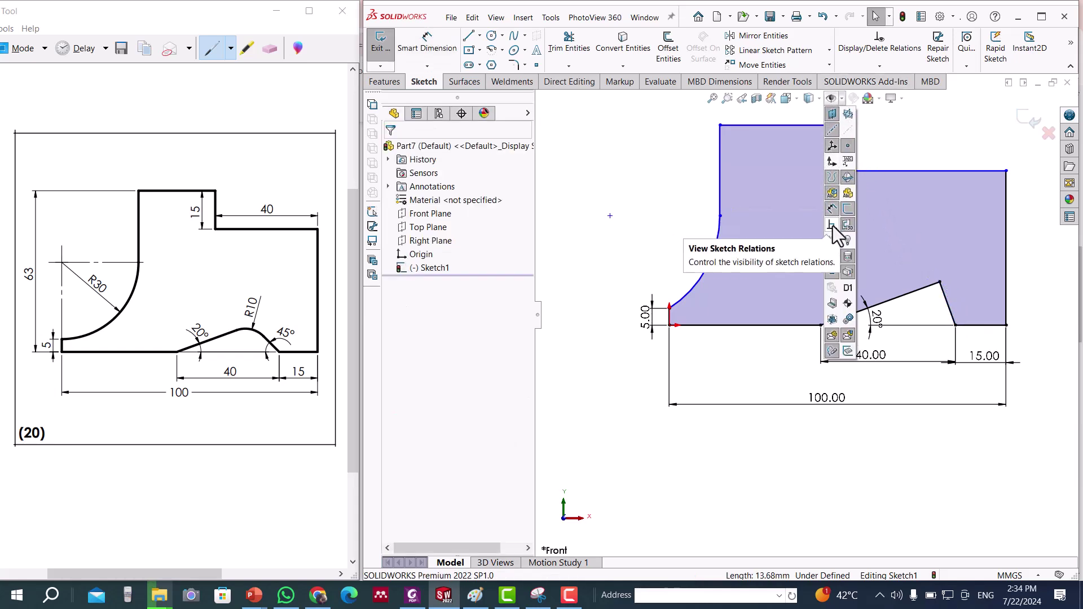
pyautogui.click(832, 225)
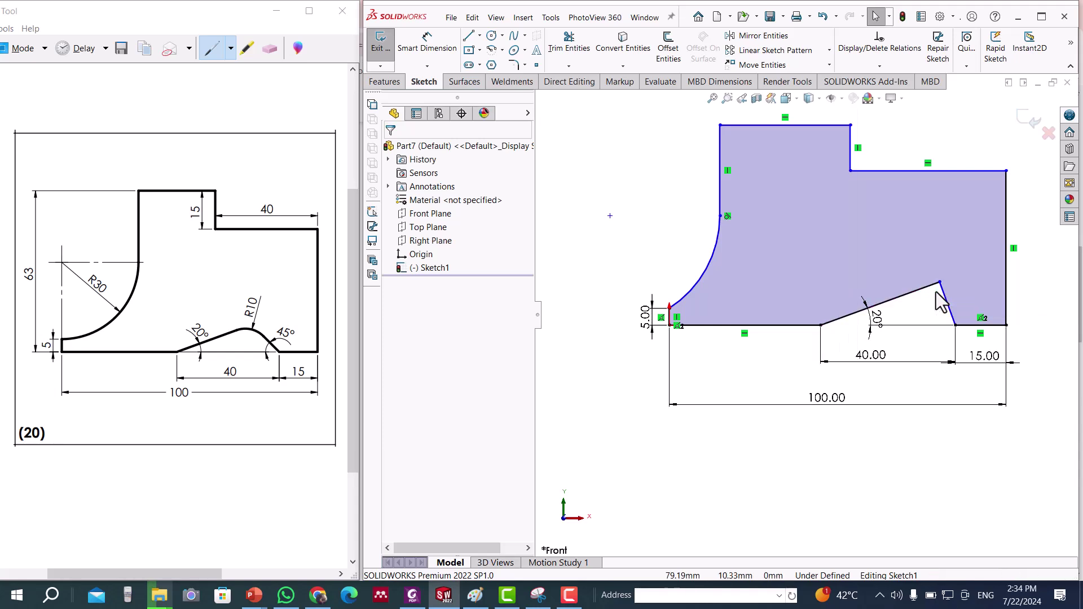
# Dimension the notch's right slope at 45° to the bottom line.
pyautogui.click(449, 48)
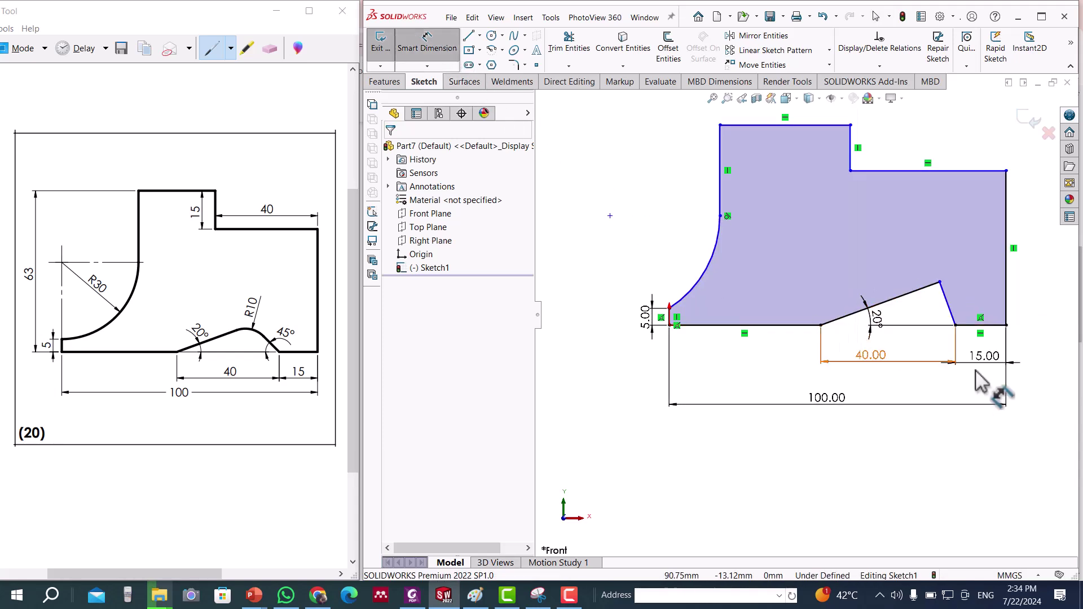
pyautogui.click(954, 321)
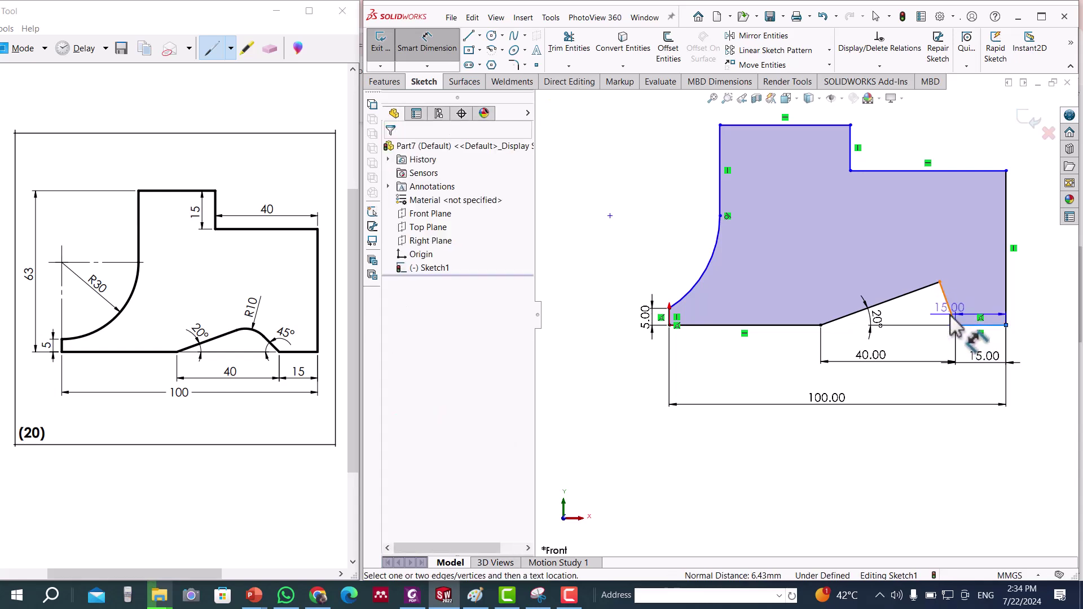
pyautogui.click(950, 313)
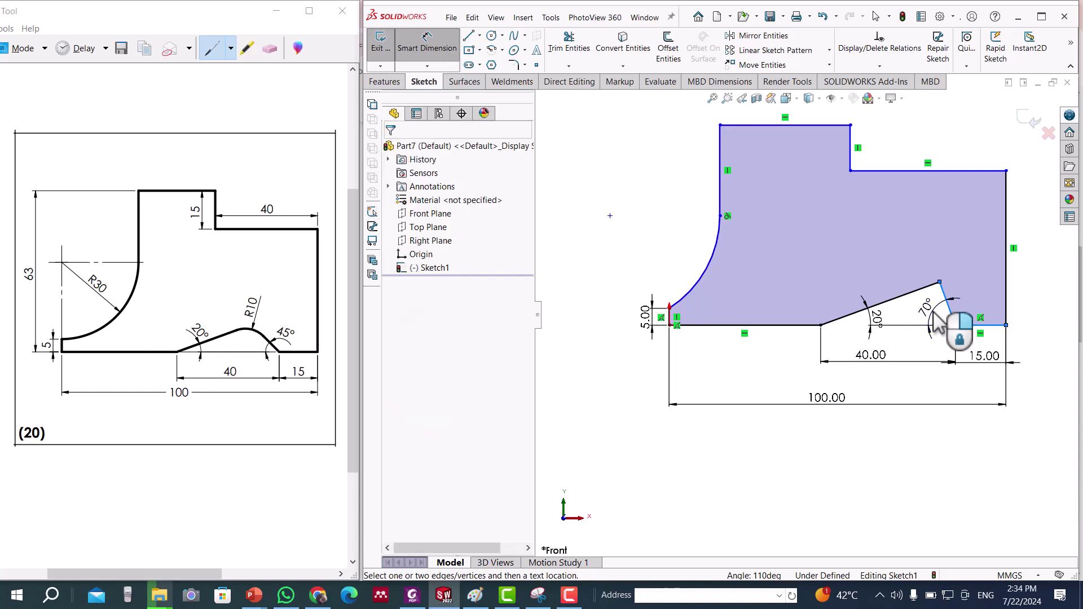
pyautogui.click(934, 321)
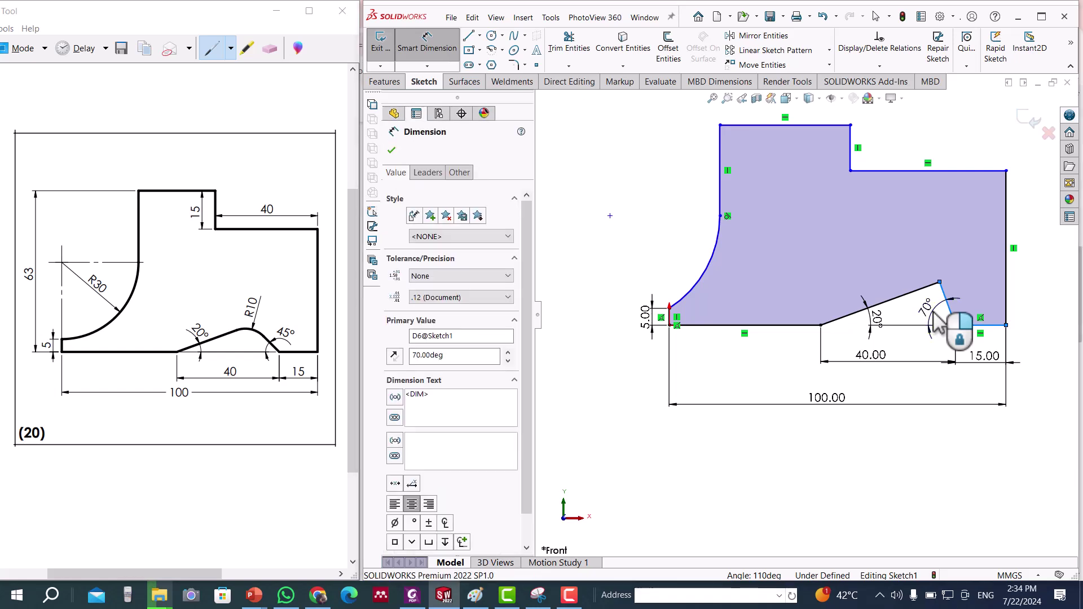
pyautogui.write('45')
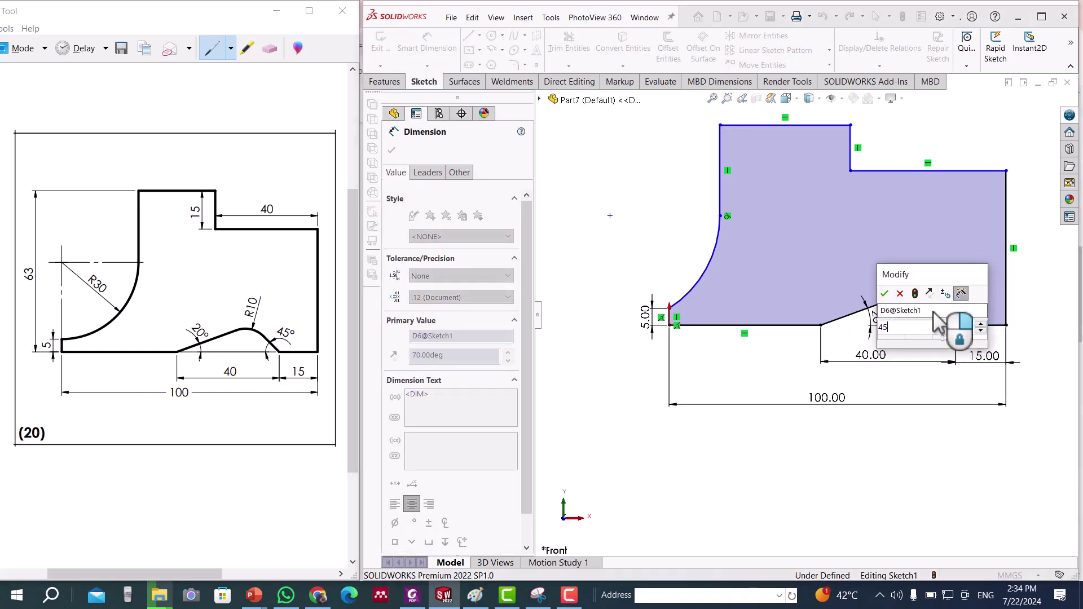
pyautogui.press('Return')
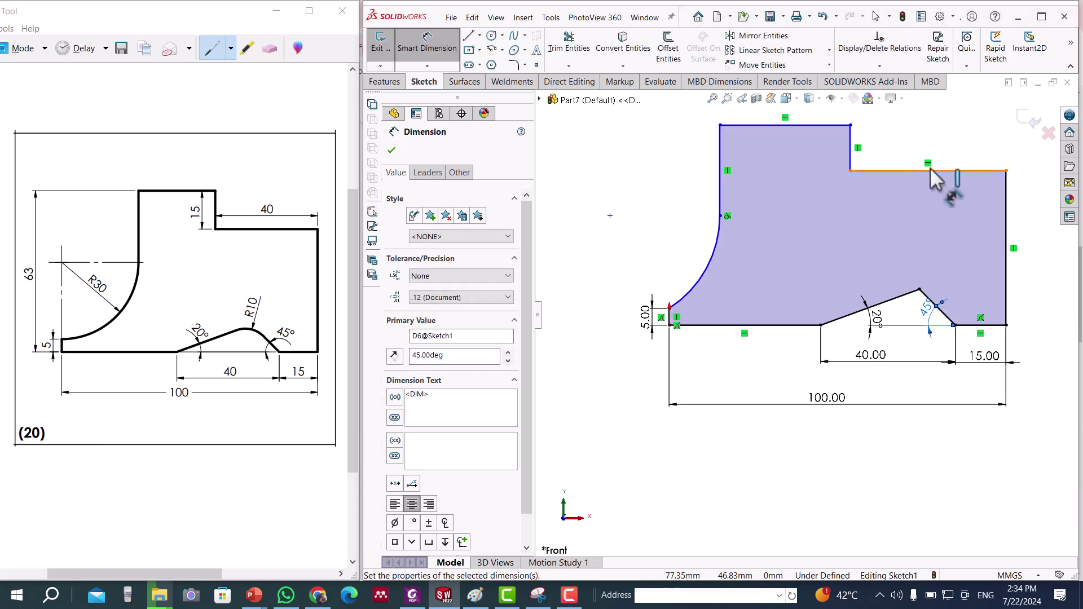
# Dimension the top right edge to 40 mm and the step depth to 15 mm.
pyautogui.click(931, 164)
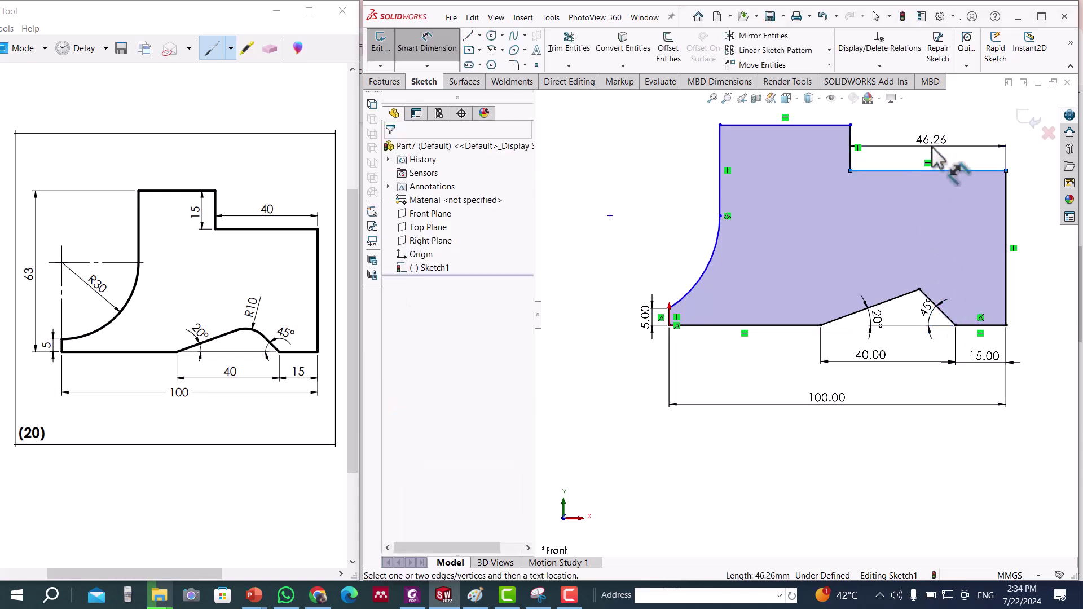
pyautogui.click(932, 147)
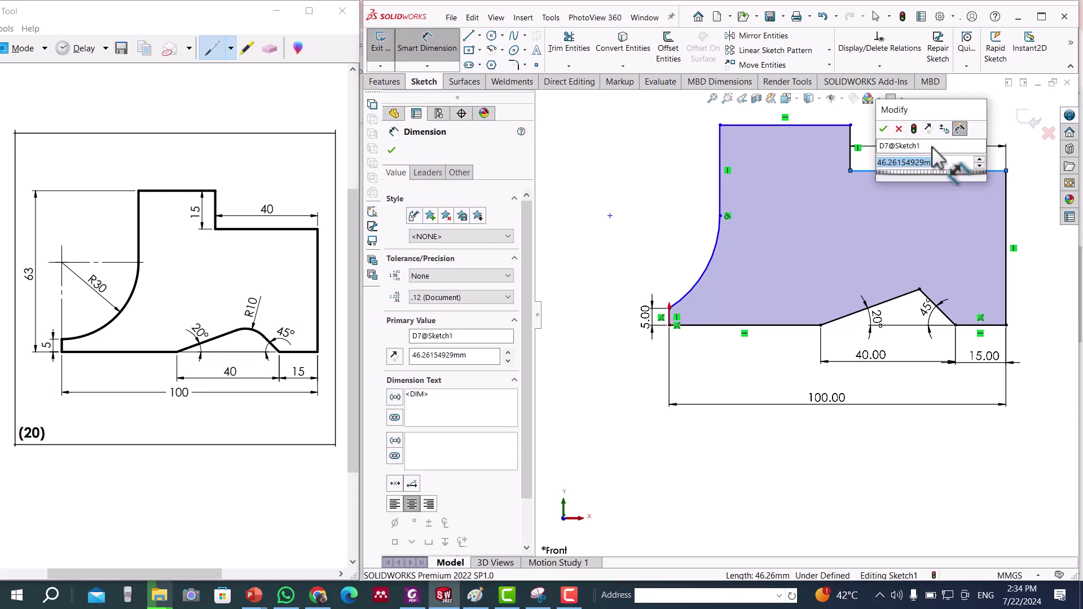
pyautogui.write('40')
pyautogui.press('Return')
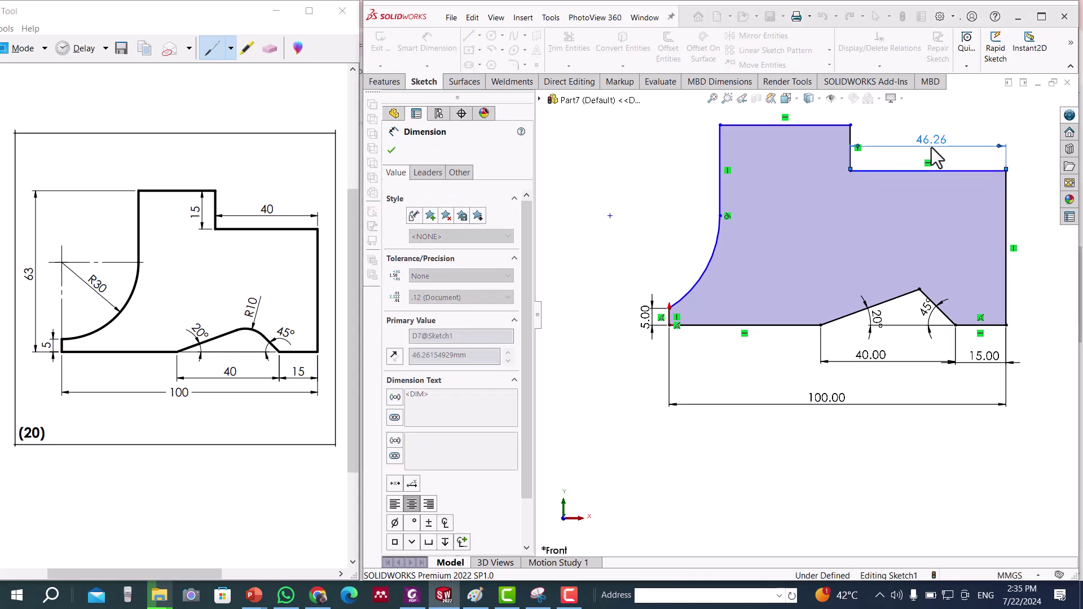
pyautogui.click(882, 143)
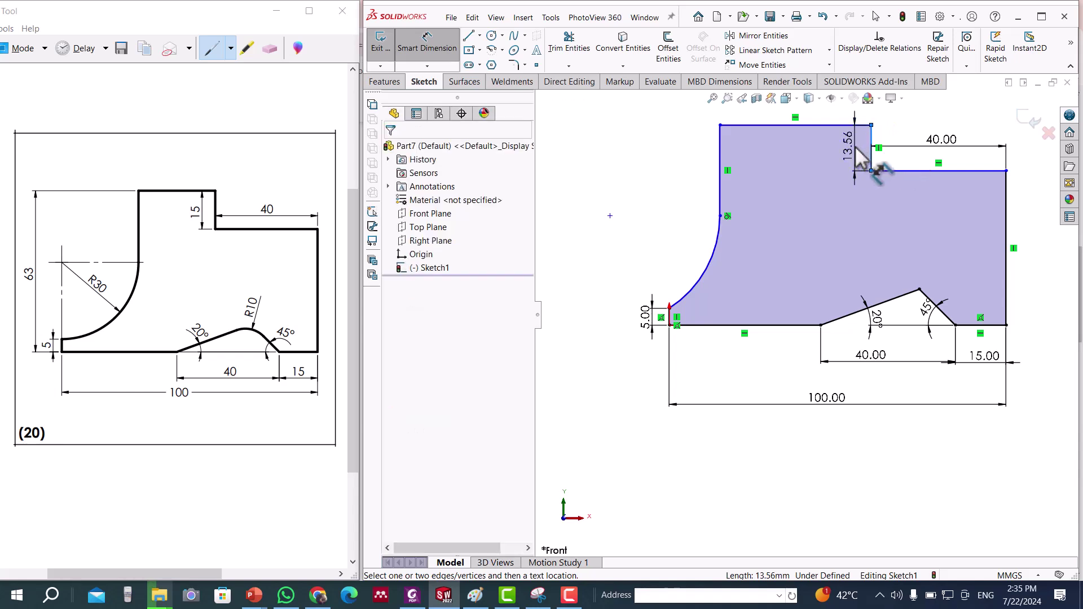
pyautogui.click(857, 148)
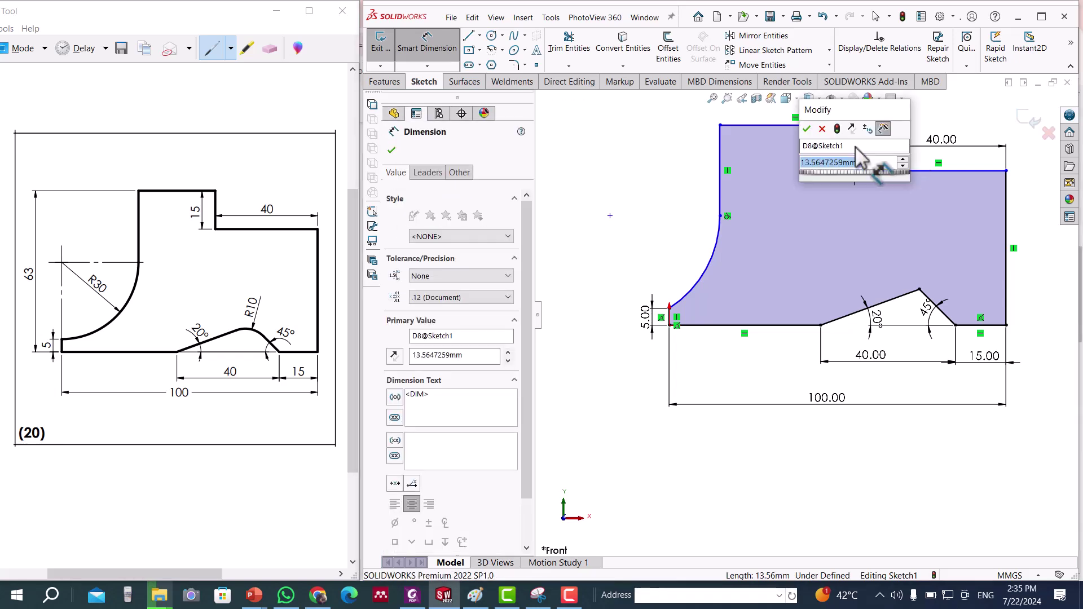
pyautogui.write('15')
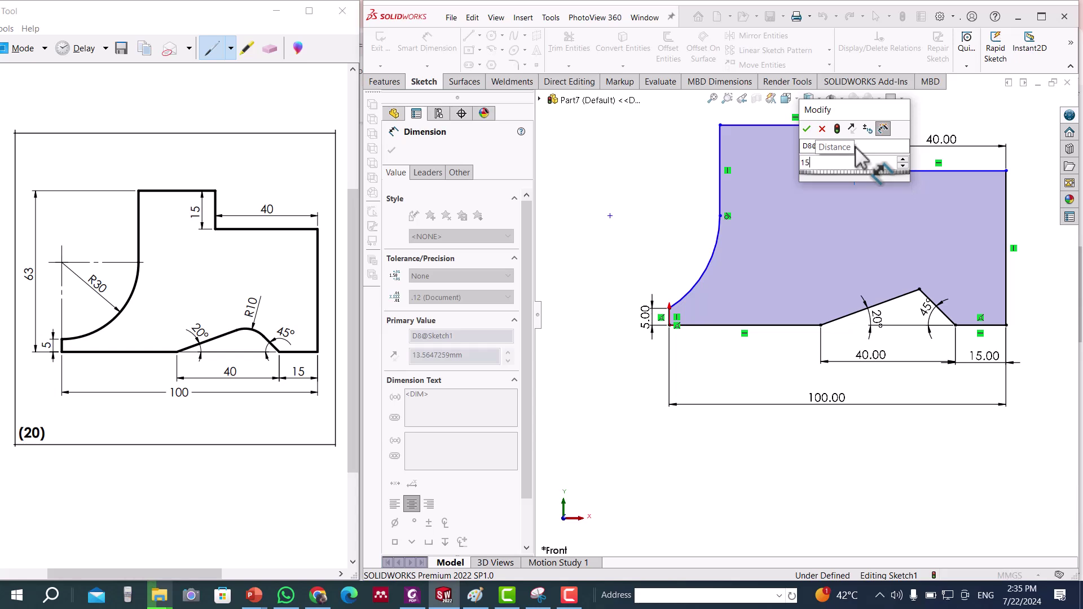
pyautogui.press('Return')
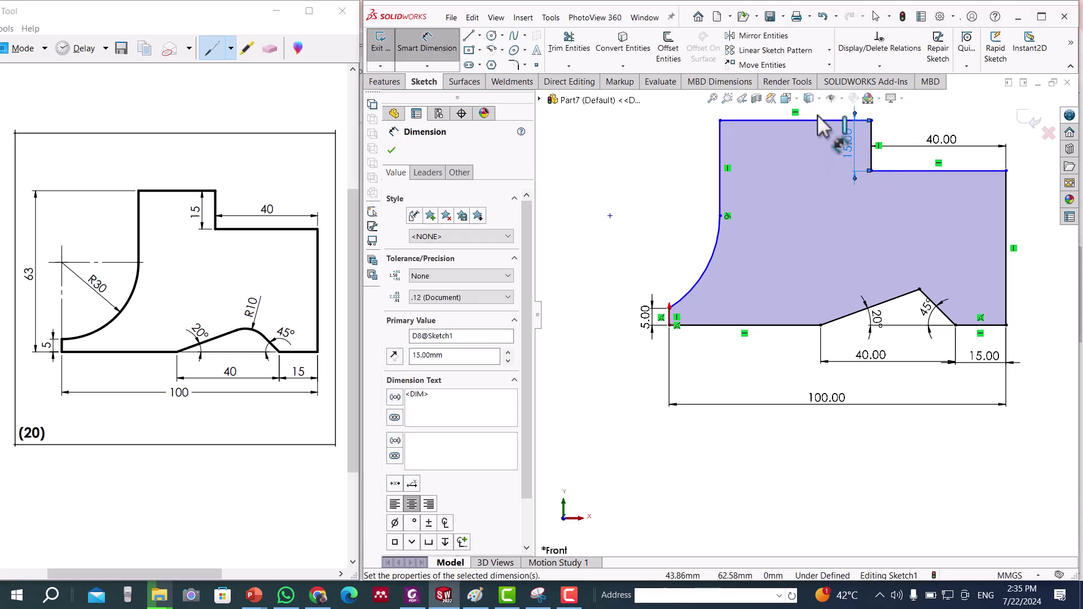
# Set the overall height between the top and bottom edges to 63 mm.
pyautogui.click(828, 121)
pyautogui.click(780, 325)
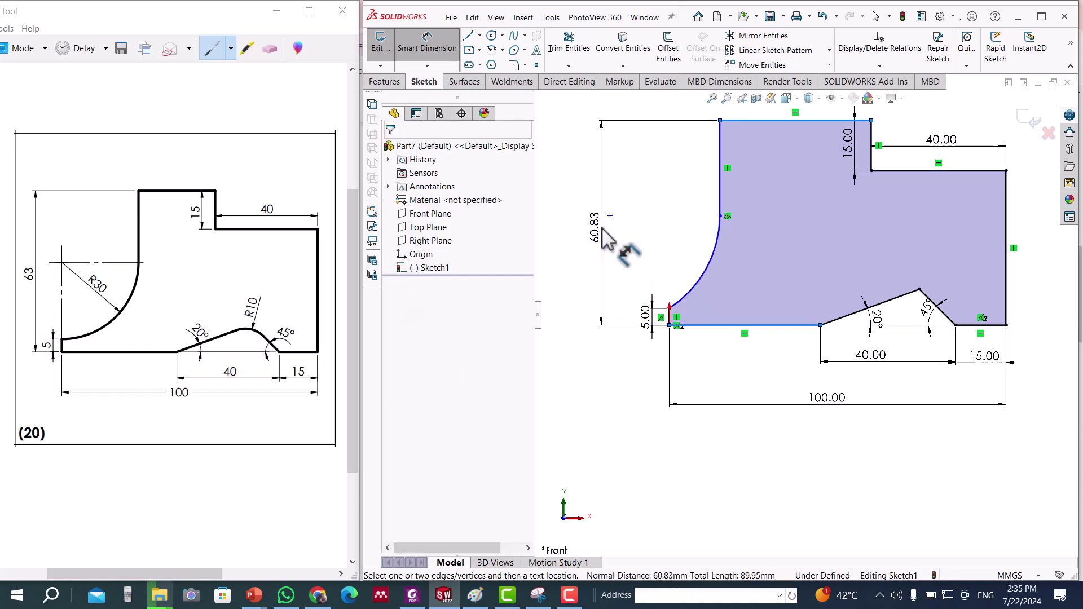
pyautogui.click(602, 229)
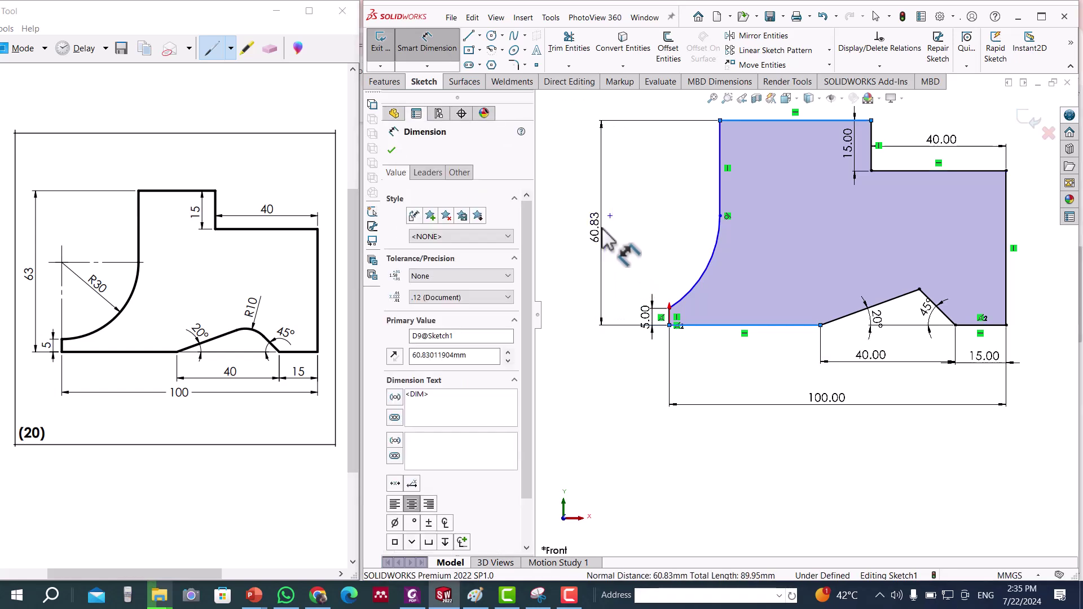
pyautogui.write('63')
pyautogui.press('Return')
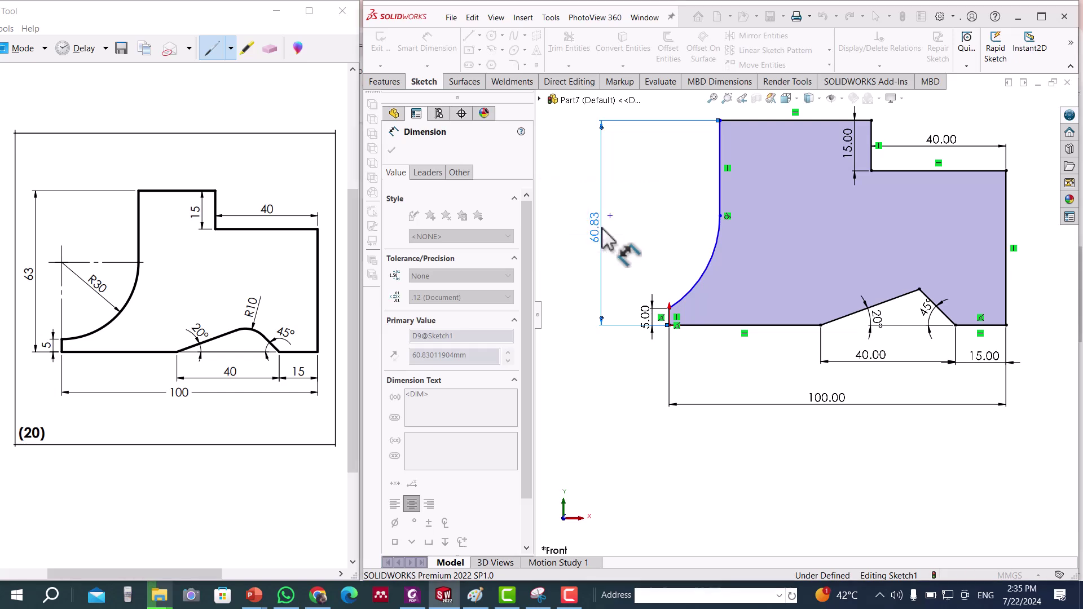
pyautogui.press('Escape')
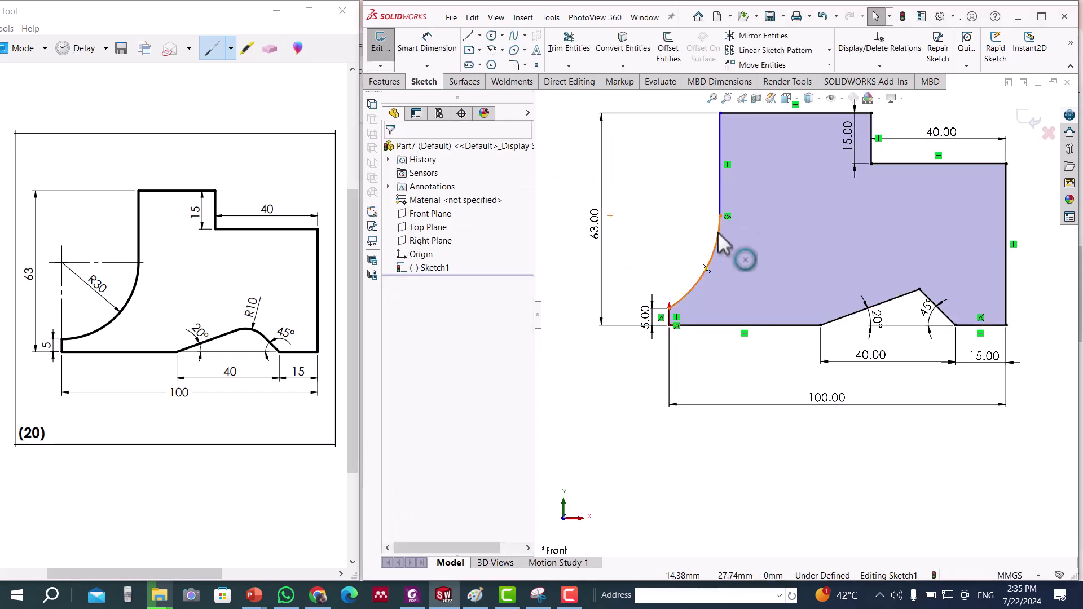
# Add a Vertical relation between the arc centre and the origin end point.
pyautogui.click(704, 276)
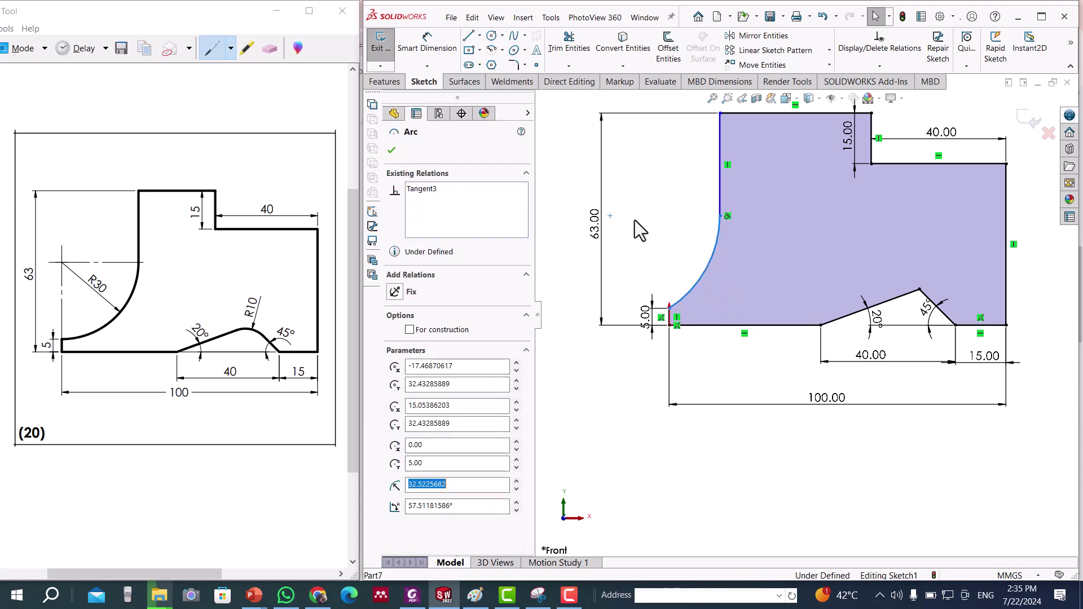
pyautogui.click(610, 215)
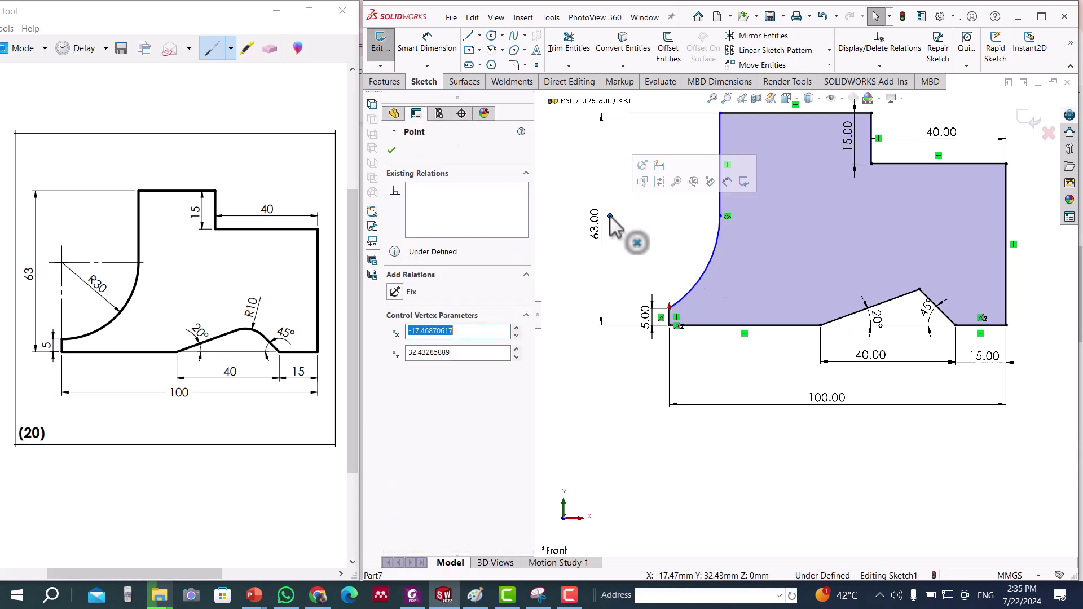
pyautogui.click(673, 329)
pyautogui.keyDown('ctrl'); pyautogui.click(671, 327); pyautogui.keyUp('ctrl')
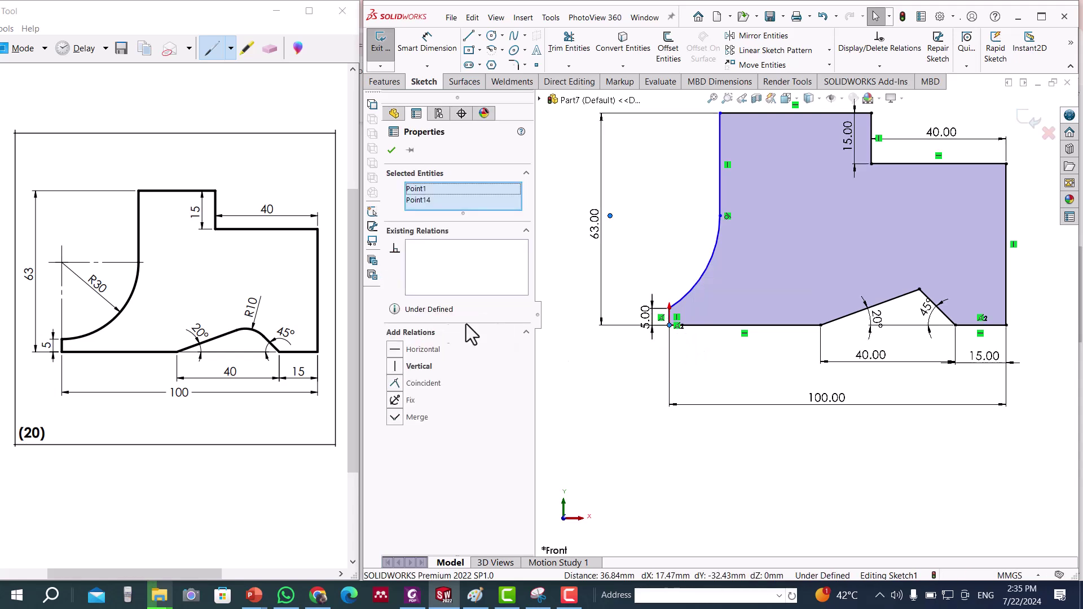
pyautogui.click(395, 366)
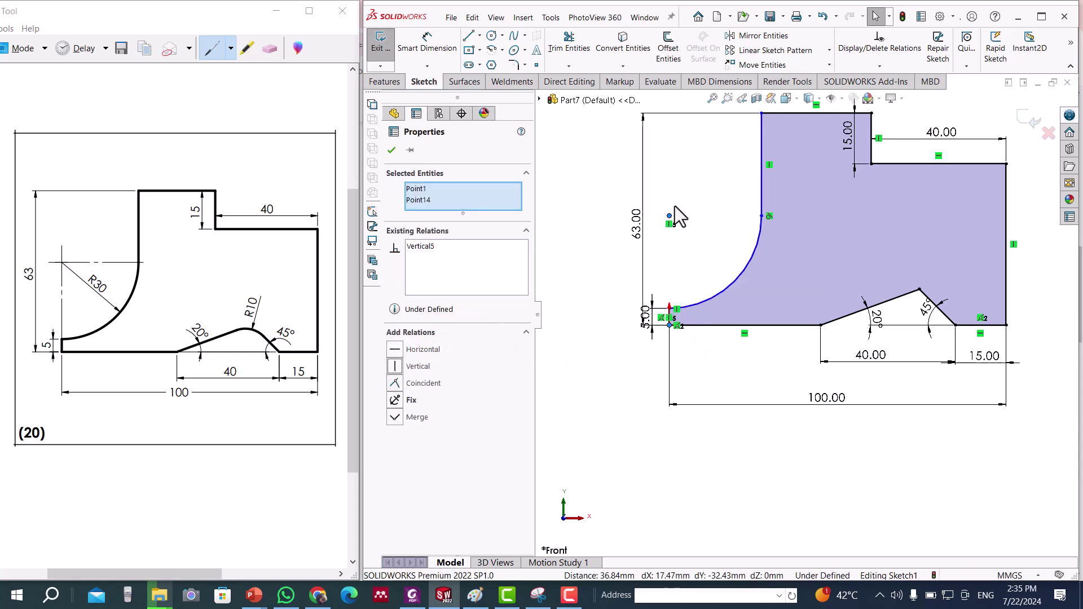
pyautogui.click(602, 262)
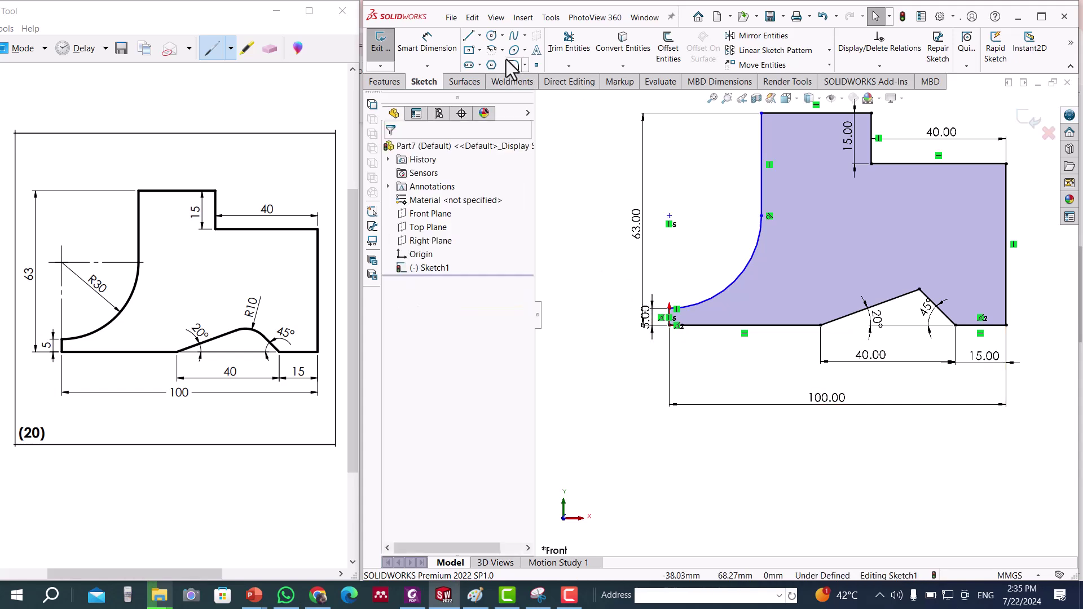
# Dimension the left arc's radius to 30 mm.
pyautogui.click(437, 50)
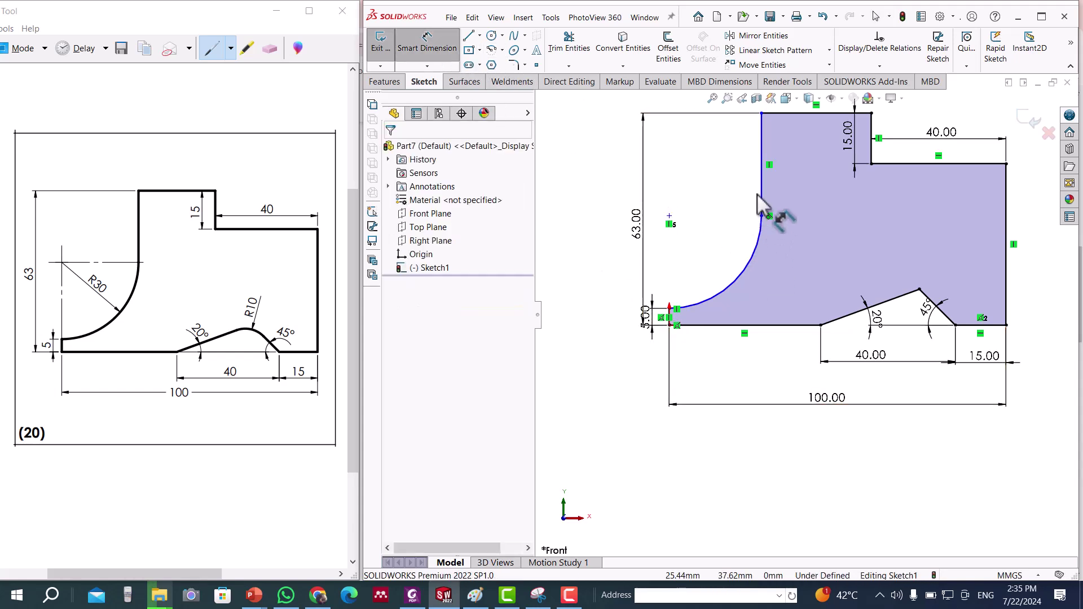
pyautogui.click(735, 237)
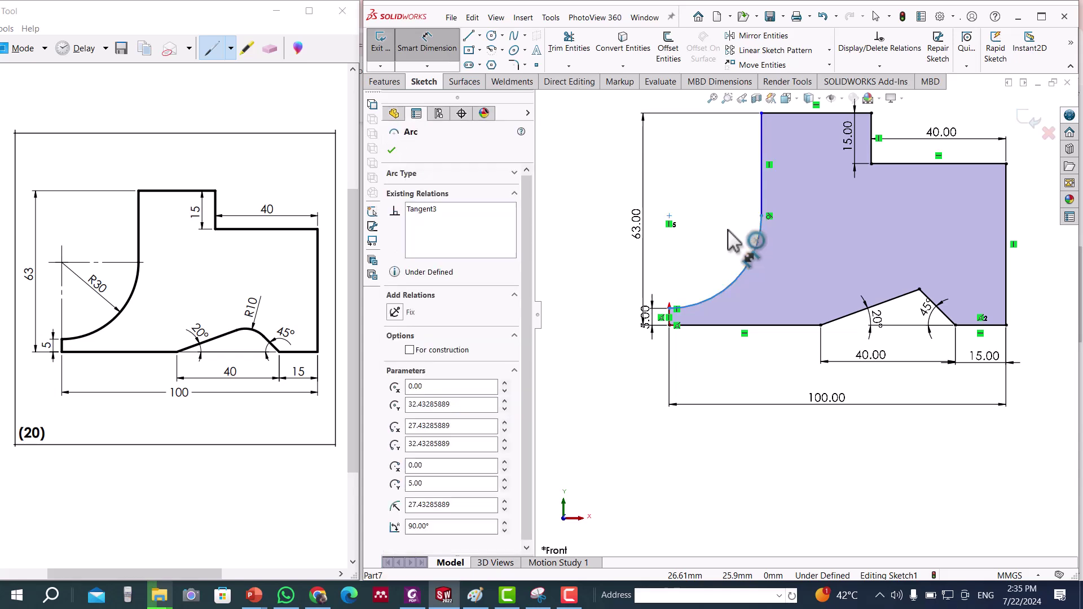
pyautogui.click(729, 231)
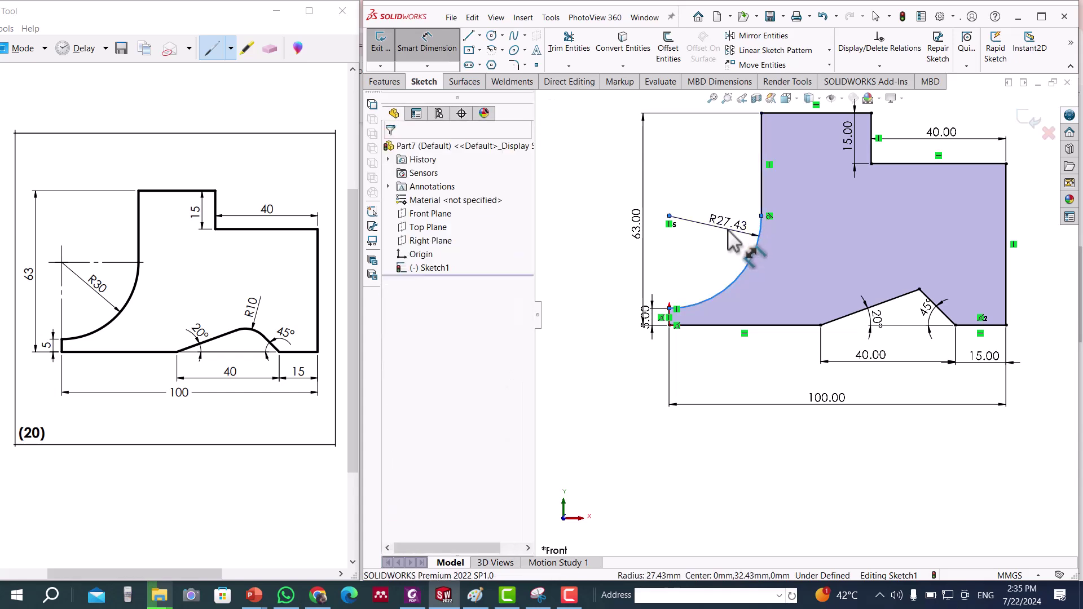
pyautogui.write('30')
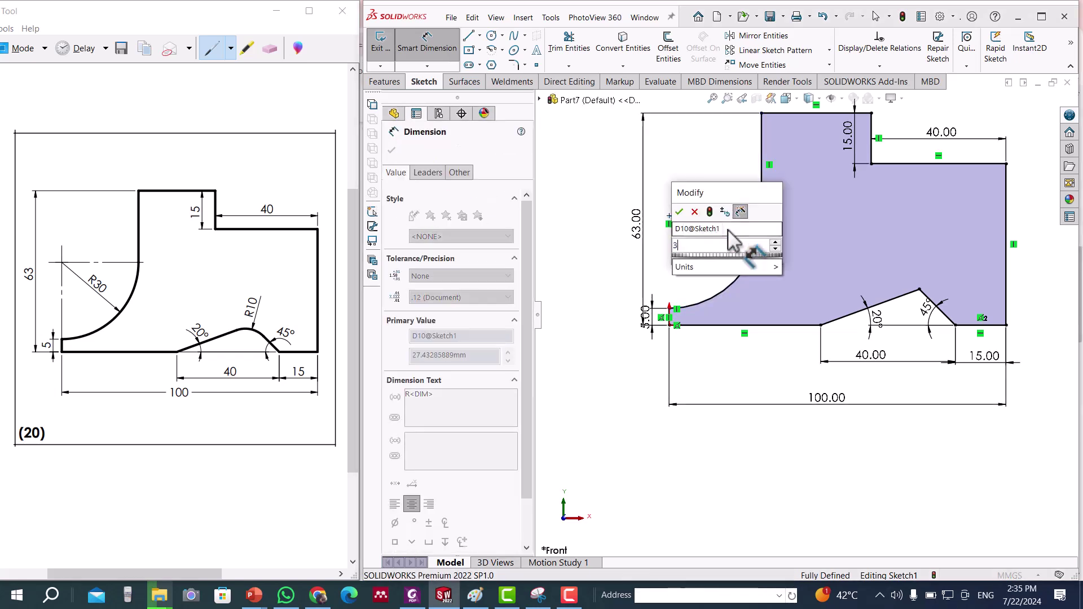
pyautogui.press('Return')
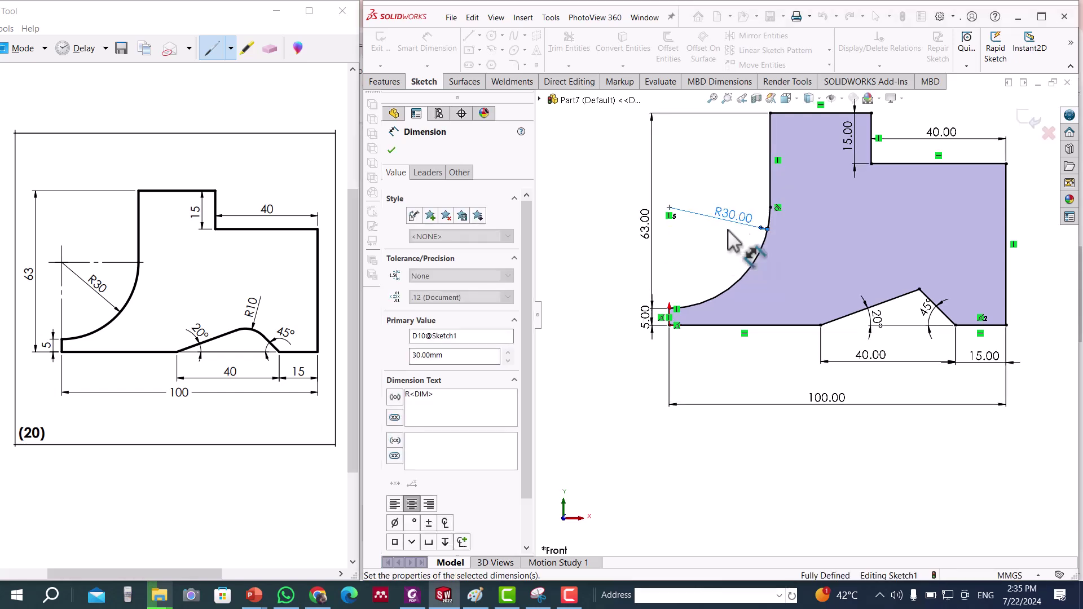
pyautogui.press('Escape')
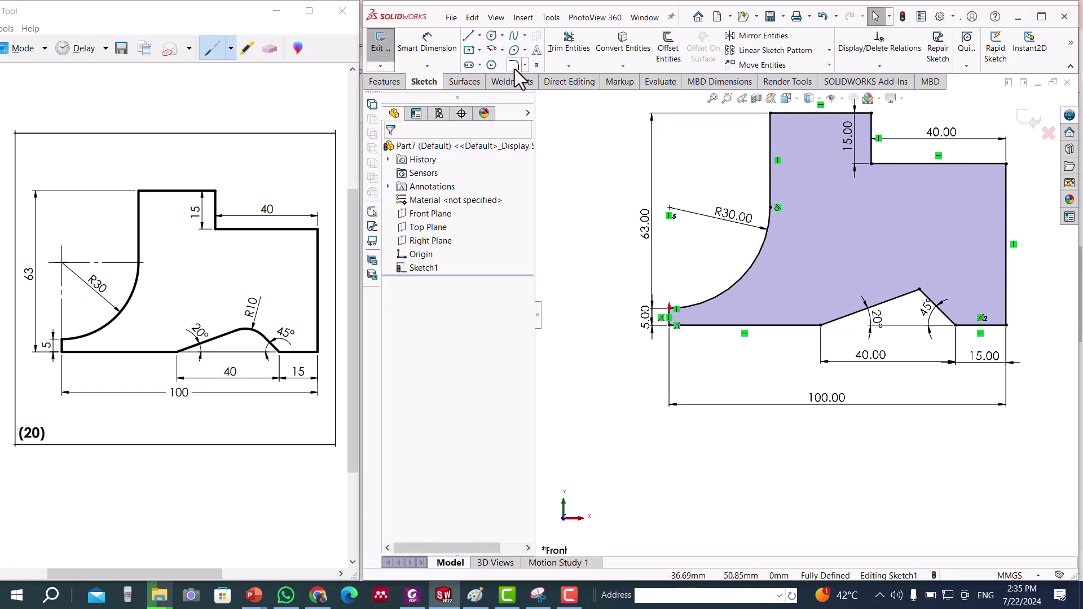
# Add a 10 mm sketch fillet at the notch's top vertex.
pyautogui.click(514, 66)
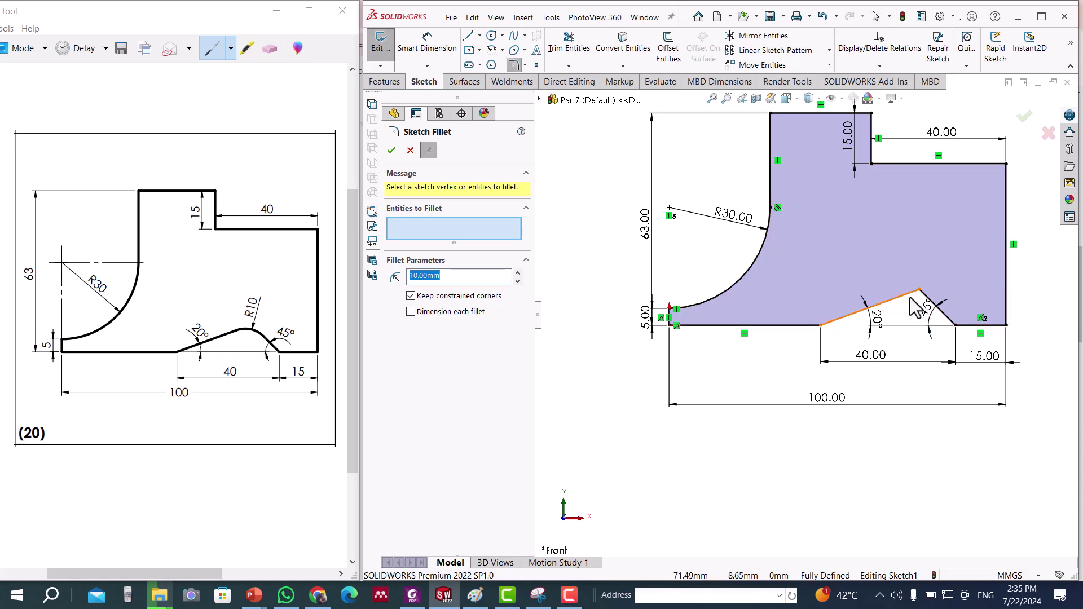
pyautogui.click(919, 291)
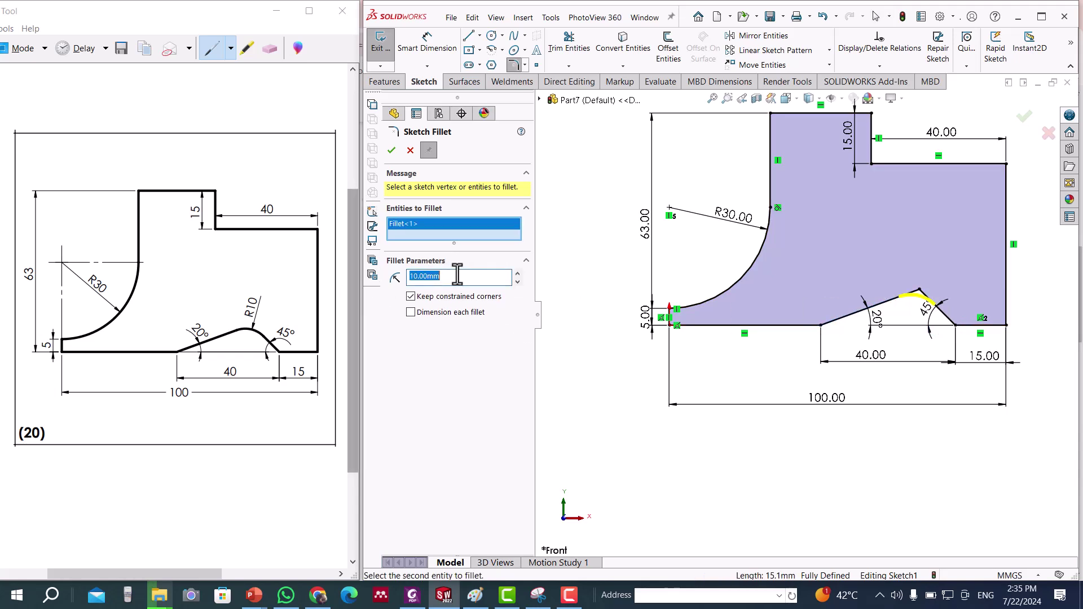
pyautogui.click(389, 150)
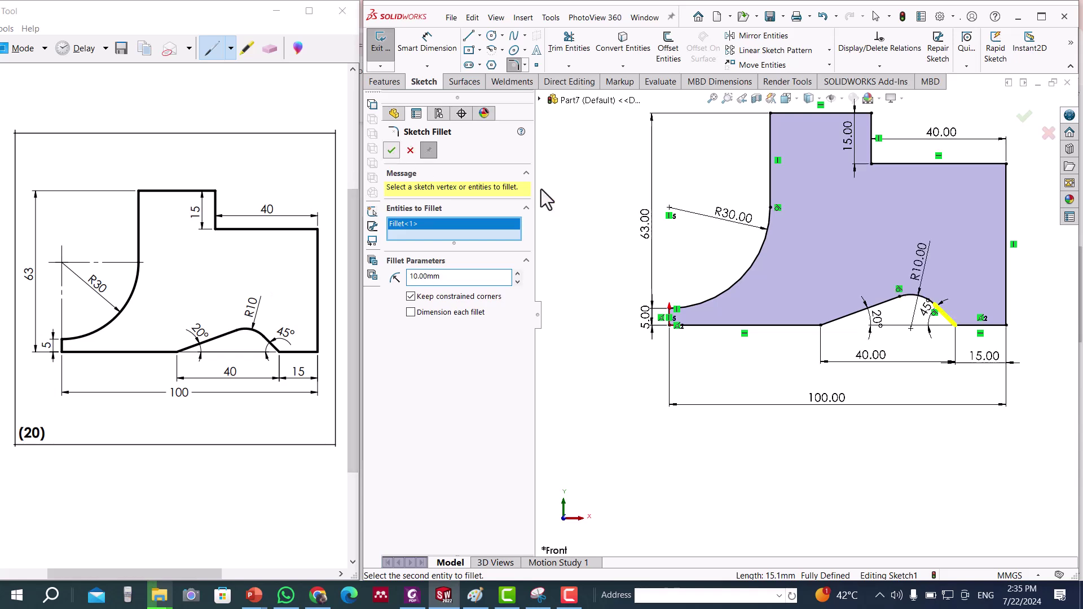
pyautogui.click(389, 151)
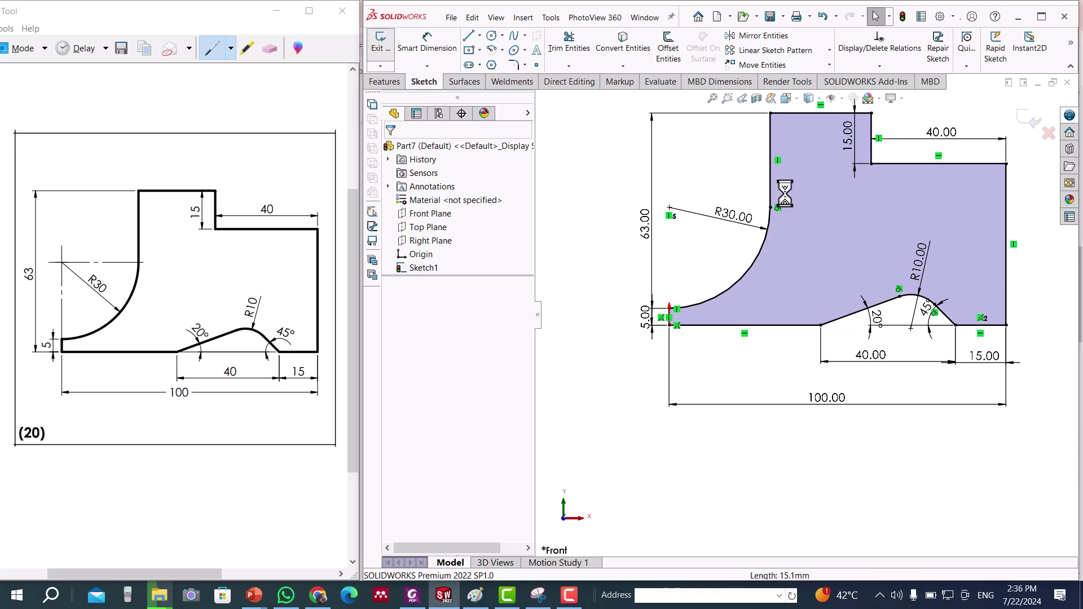
# Exit Sketch1 and start an Extruded Boss/Base on the profile.
pyautogui.click(381, 46)
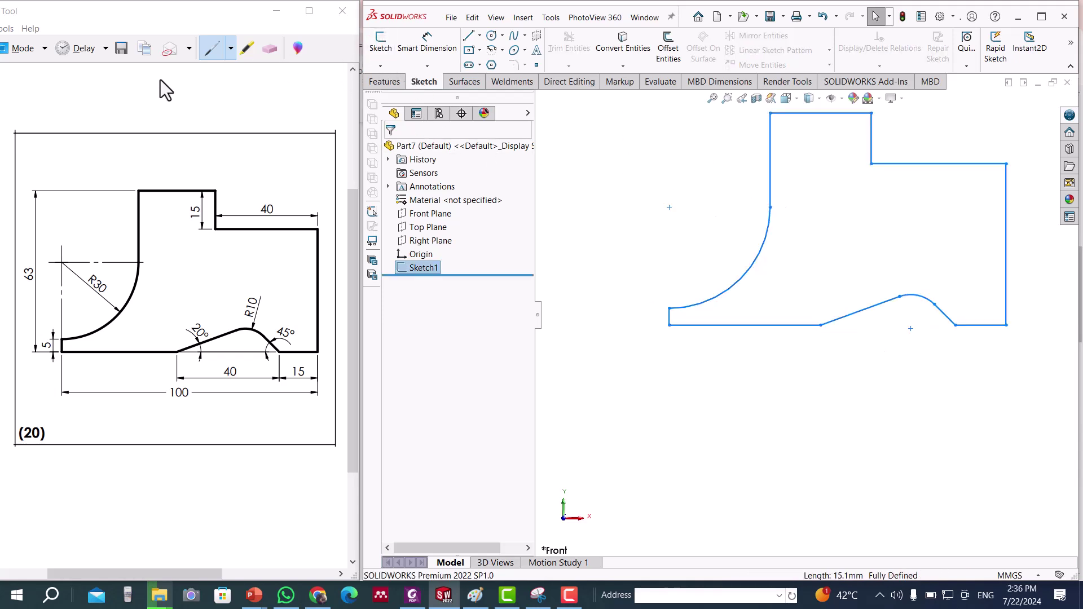
pyautogui.click(385, 81)
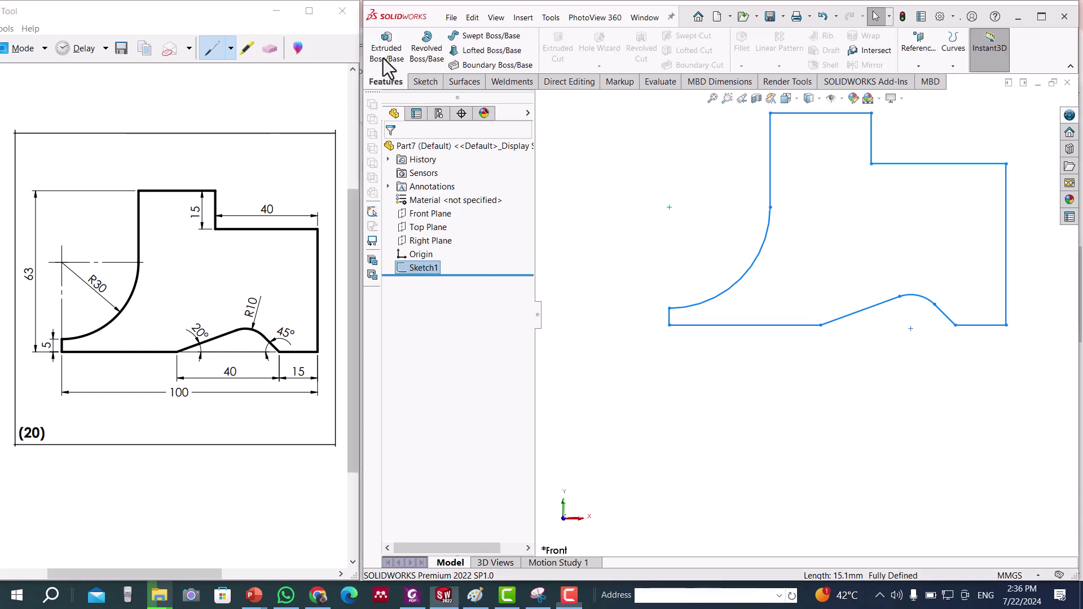
pyautogui.click(386, 54)
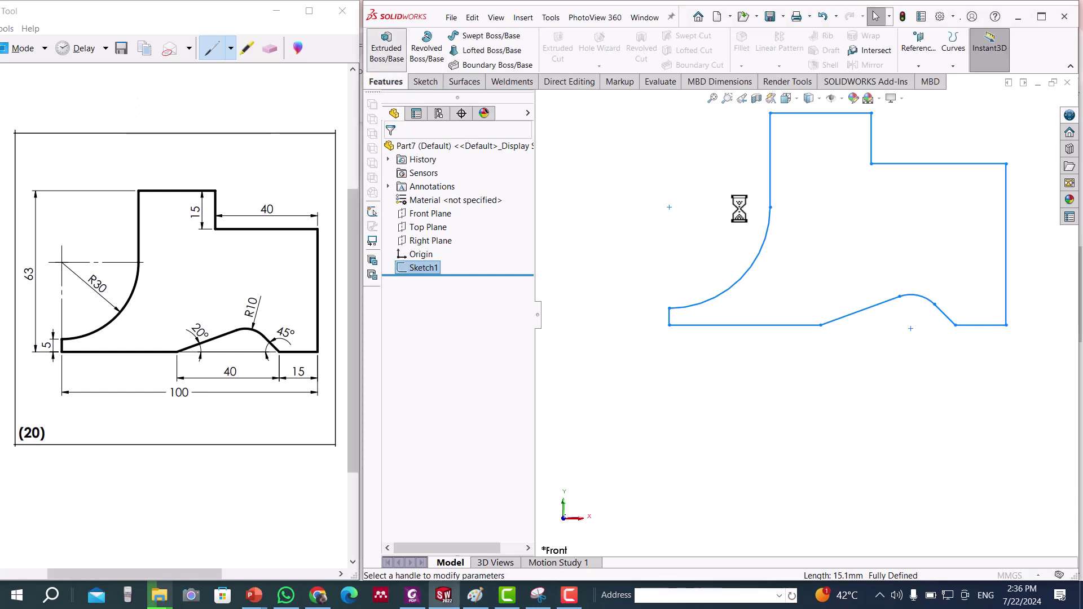